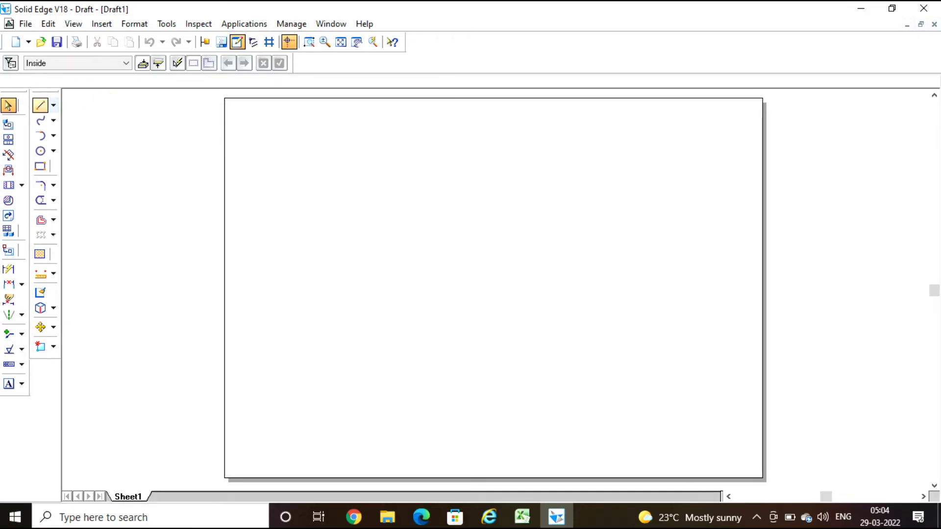
# Set the line width to 0.13 mm and draw the first rhombus side 50*0.816 mm long at 30 degrees in the lower middle of the sheet.
pyautogui.click(41, 105)
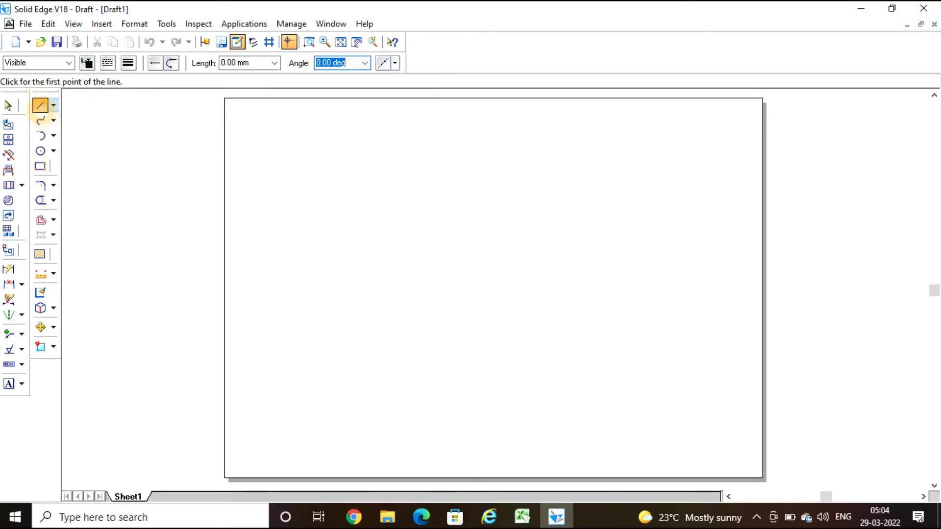
pyautogui.click(128, 62)
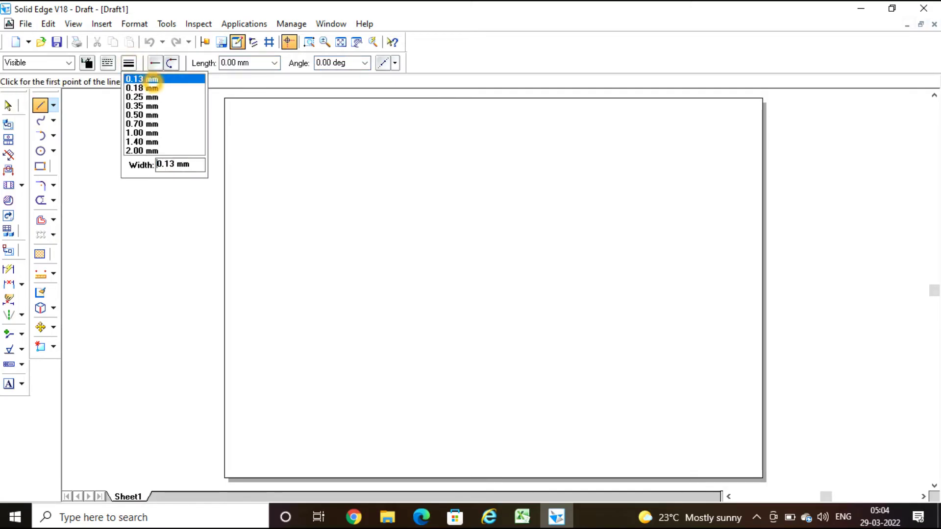
pyautogui.click(142, 79)
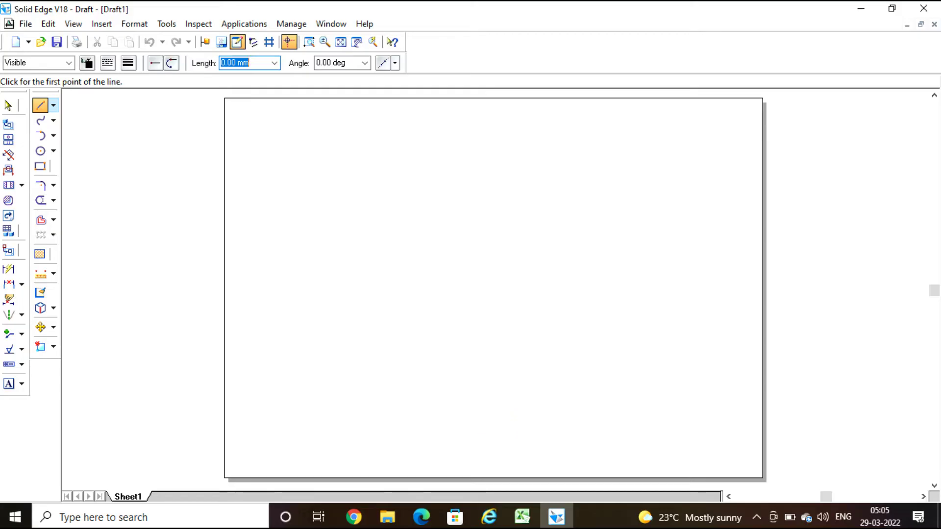
pyautogui.click(469, 387)
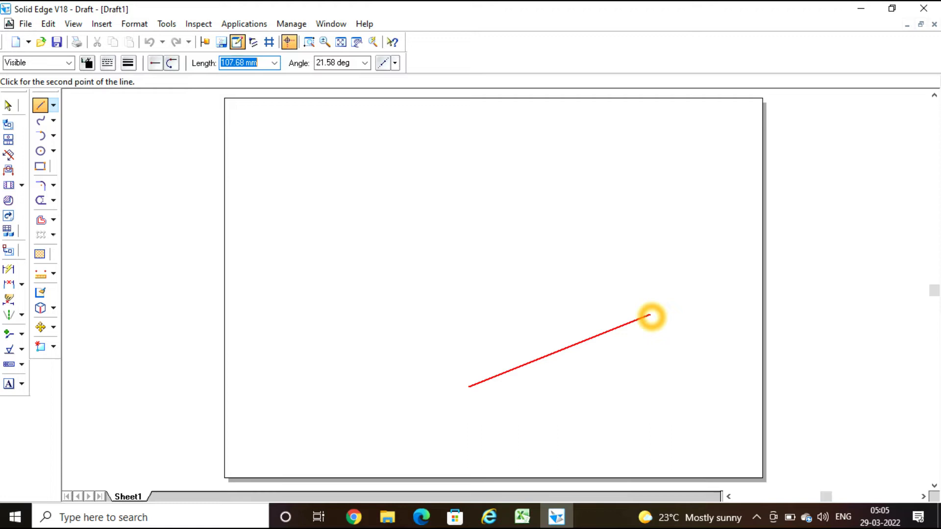
pyautogui.write('50*0.816')
pyautogui.press('Tab')
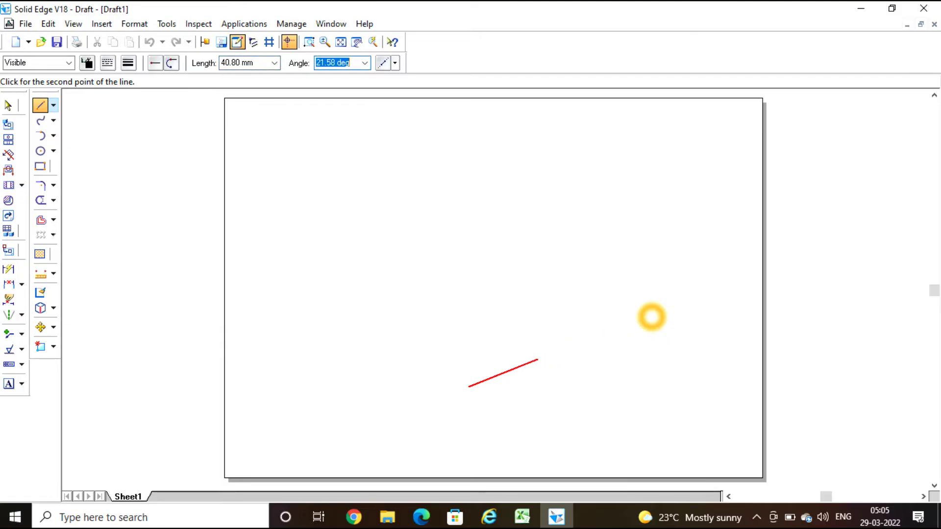
pyautogui.write('30')
pyautogui.press('Tab')
pyautogui.click(651, 317)
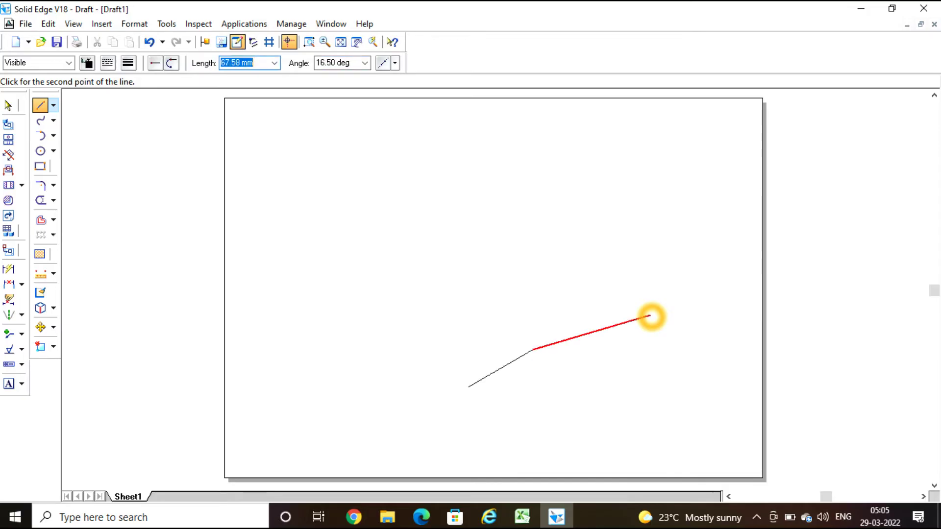
# Draw the second rhombus side from the first side's end, 50*0.816 mm long at 150 degrees.
pyautogui.write('50')
pyautogui.write('.0')
pyautogui.write('.816')
pyautogui.press('Tab')
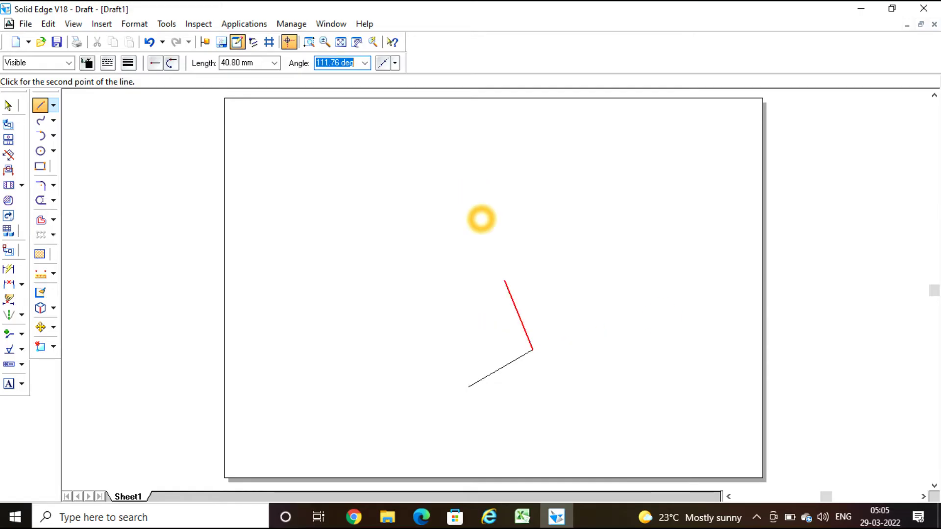
pyautogui.write('150')
pyautogui.press('Return')
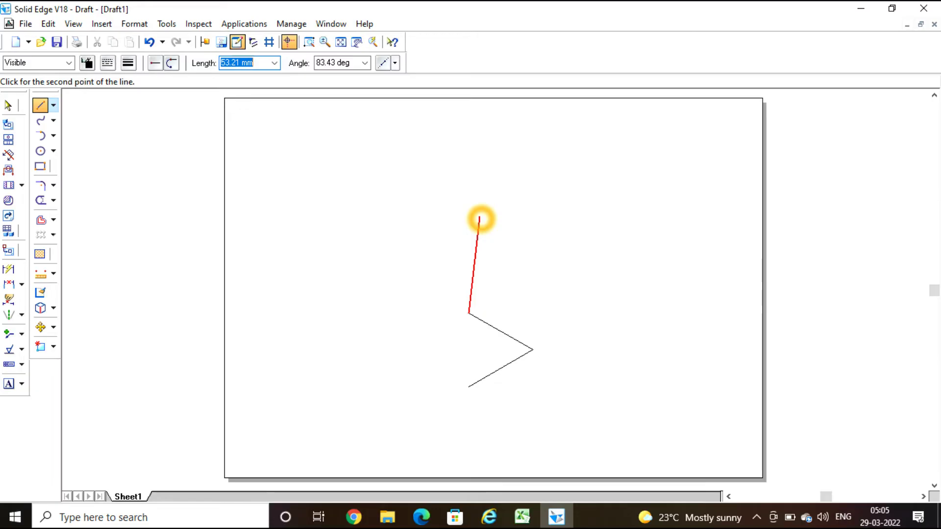
# Draw the third side 50*0.816 mm long at -150 degrees and close the rhombus at its starting corner.
pyautogui.write('50°0.816')
pyautogui.press('Tab')
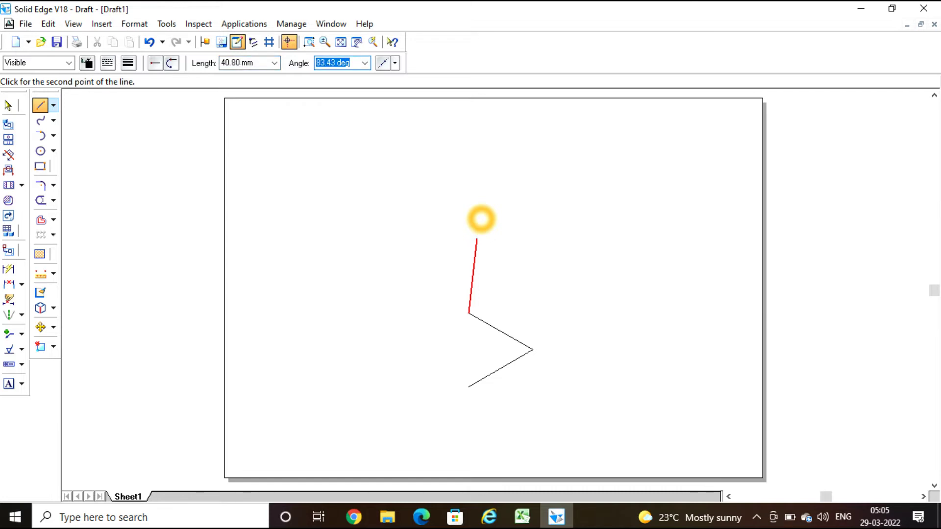
pyautogui.press('BackSpace')
pyautogui.write('-150')
pyautogui.press('Return')
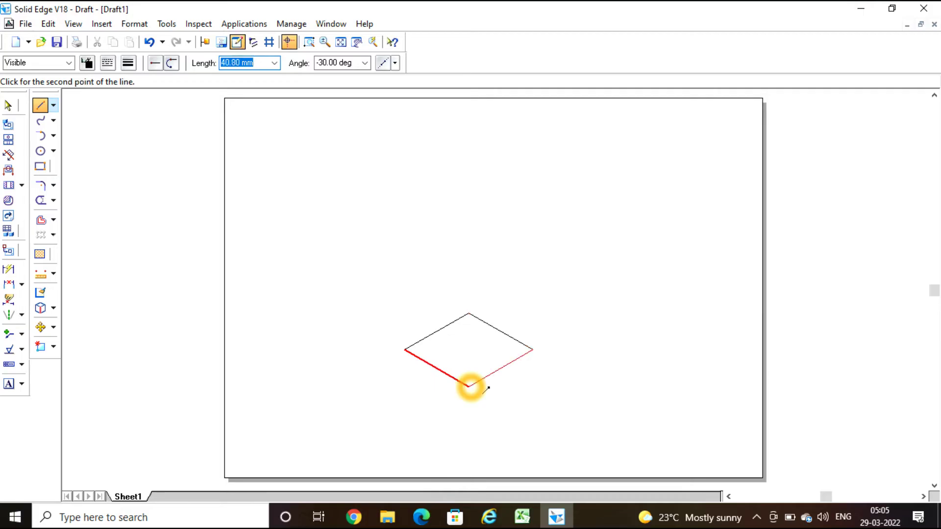
pyautogui.click(469, 387)
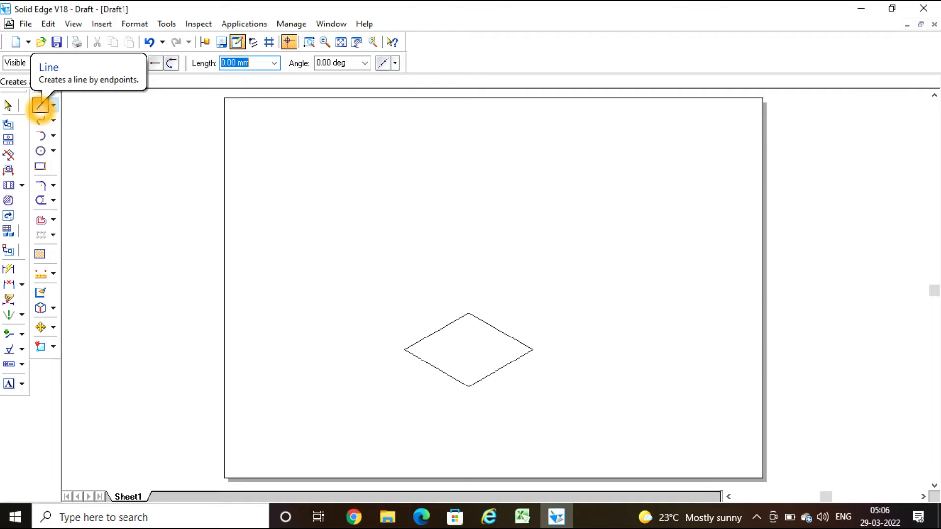
# Draw a line across the rhombus from the lower-left side's midpoint to the upper-right side's midpoint.
pyautogui.click(40, 105)
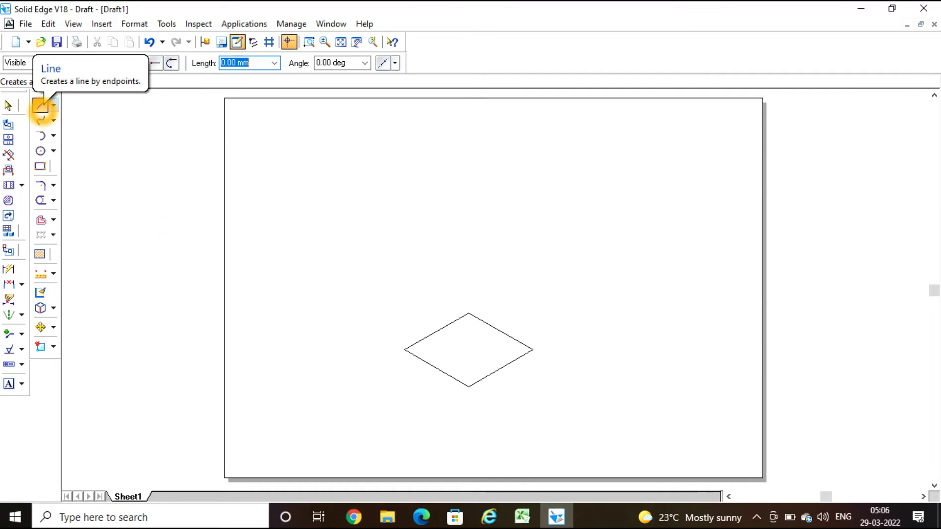
pyautogui.click(40, 104)
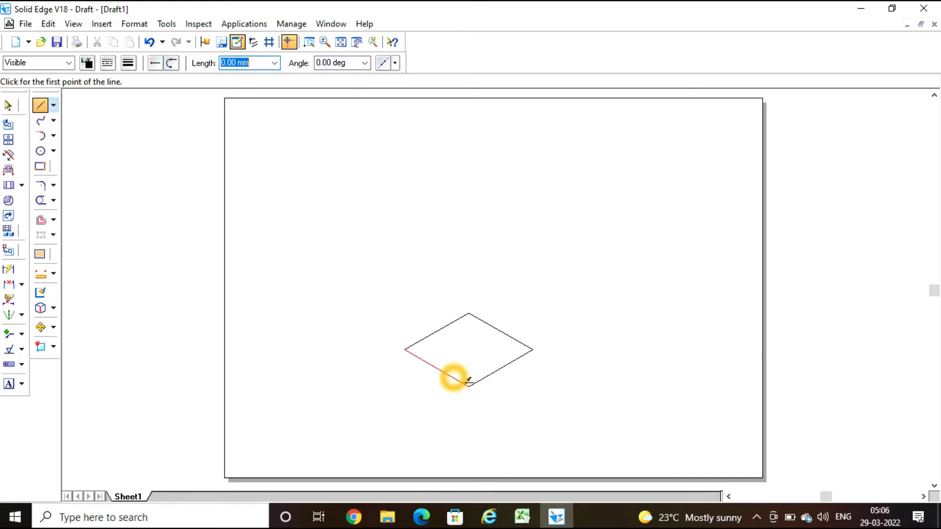
pyautogui.click(437, 368)
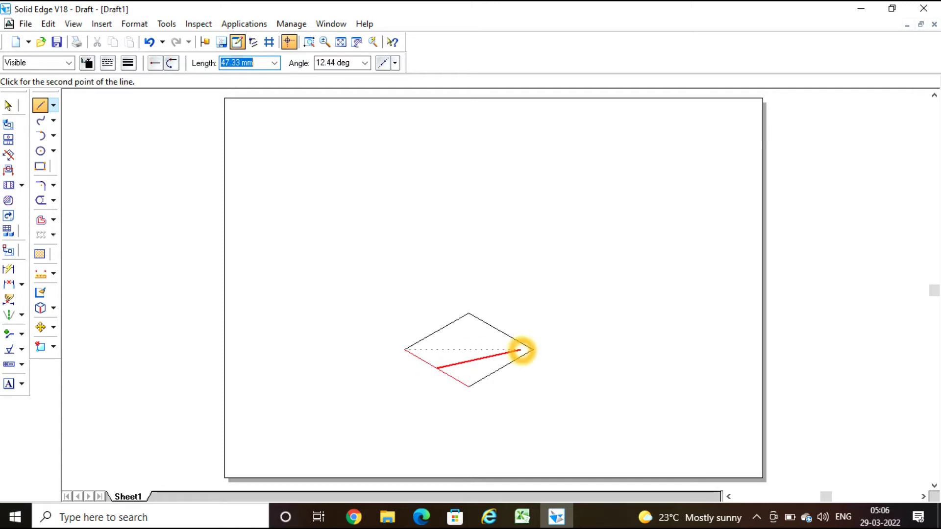
pyautogui.click(501, 331)
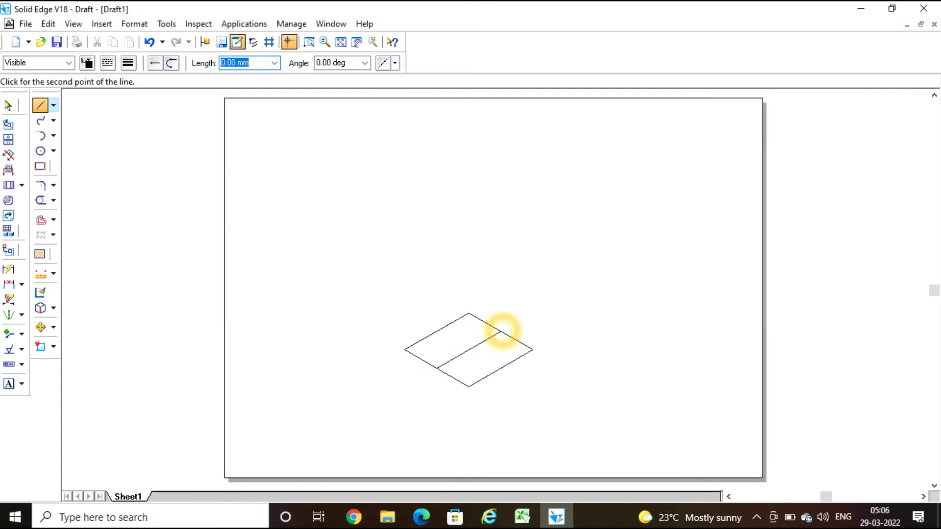
pyautogui.click(514, 361)
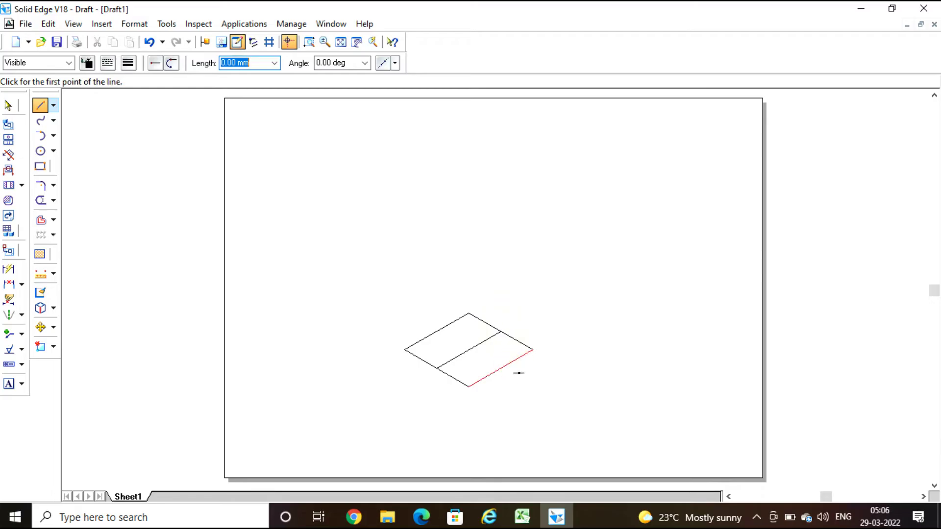
# Draw the other midline from the rhombus's lower-right side midpoint to its upper-left side midpoint.
pyautogui.click(501, 371)
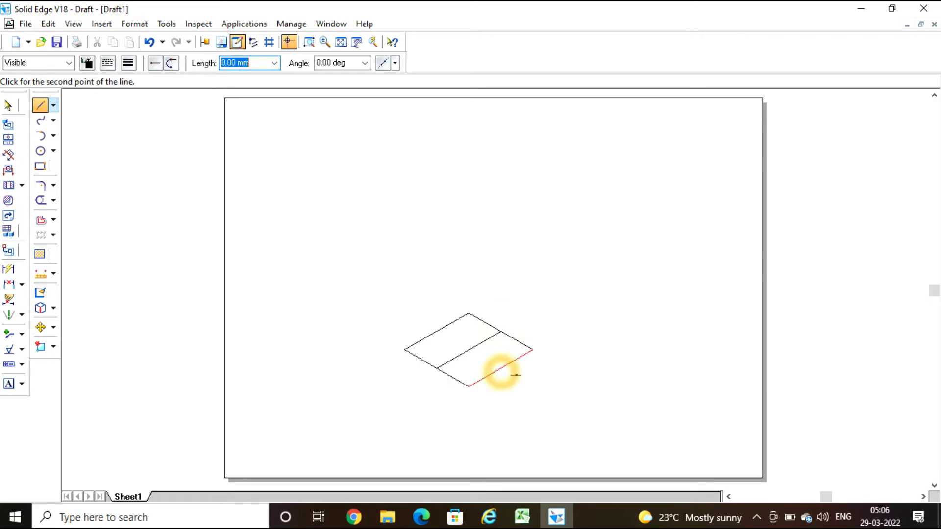
pyautogui.moveTo(457, 331); pyautogui.dragTo(439, 334)
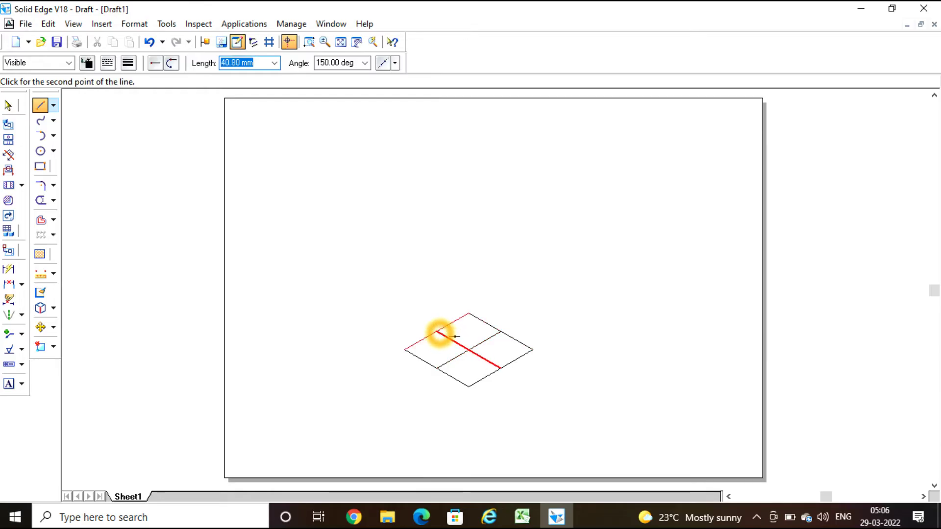
pyautogui.click(493, 381)
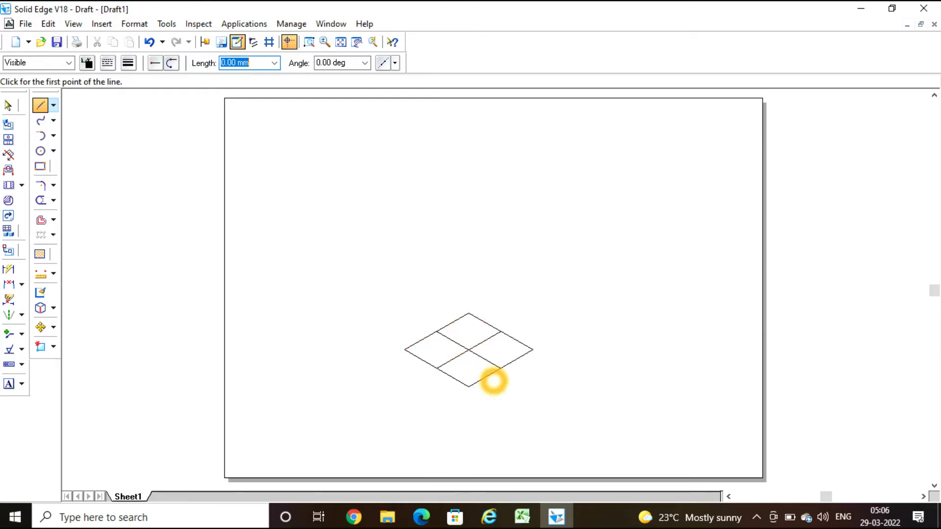
pyautogui.press('Escape')
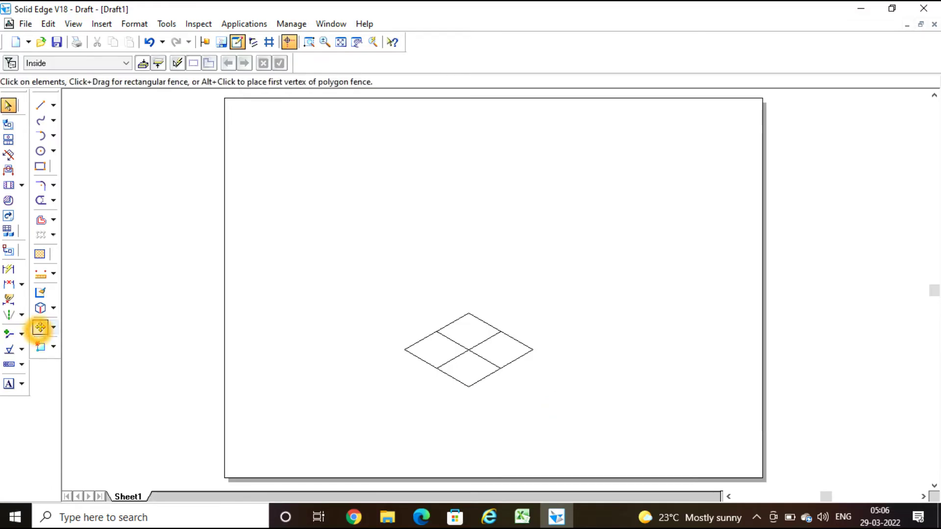
pyautogui.click(41, 327)
pyautogui.moveTo(328, 263); pyautogui.dragTo(583, 422)
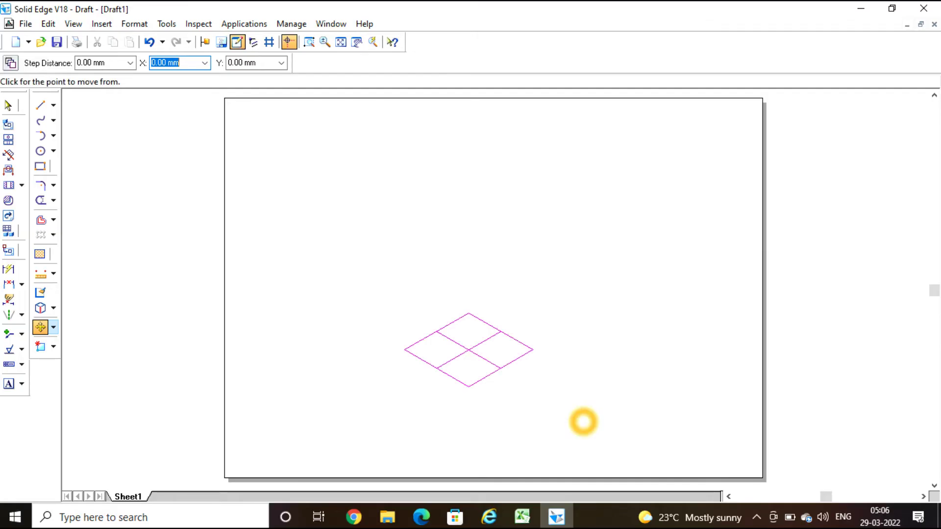
pyautogui.press('Escape')
pyautogui.click(651, 312)
# Draw a vertical axis upward from the rhombus centre with the Chain line type, 50*0.816 mm long at 90 degrees.
pyautogui.click(40, 105)
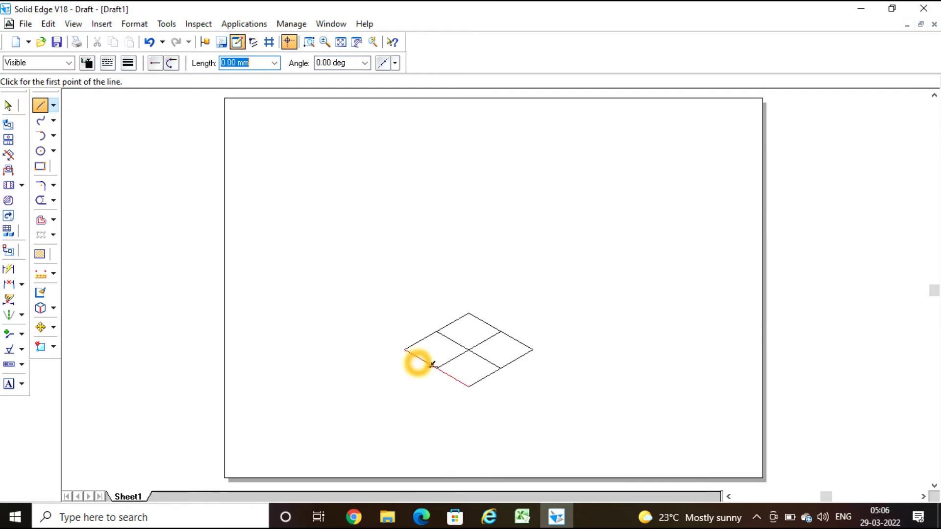
pyautogui.click(417, 359)
pyautogui.click(469, 351)
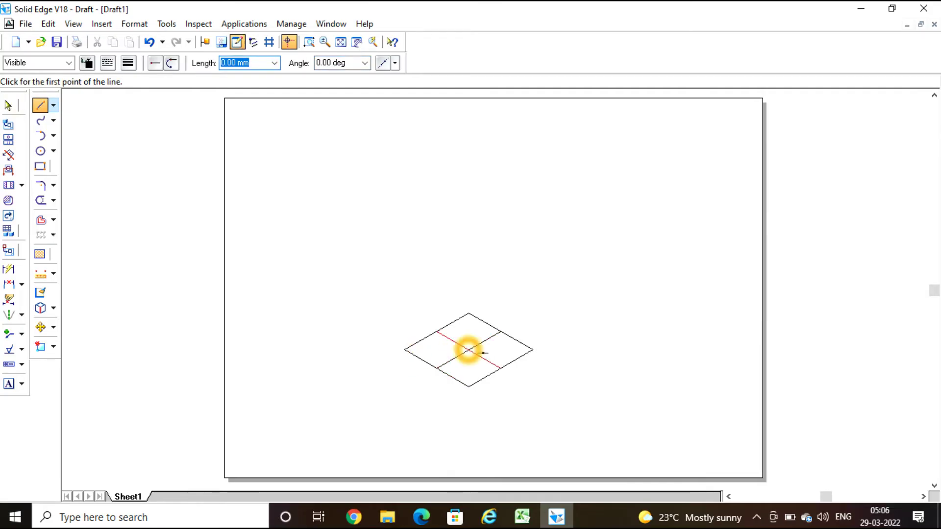
pyautogui.click(470, 350)
pyautogui.click(469, 269)
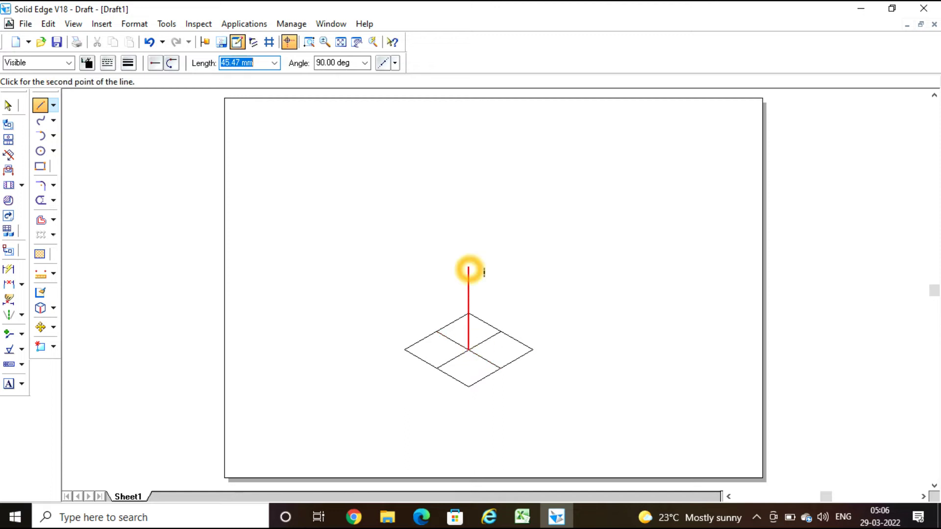
pyautogui.write('50')
pyautogui.write('.0')
pyautogui.write('.816')
pyautogui.press('Tab')
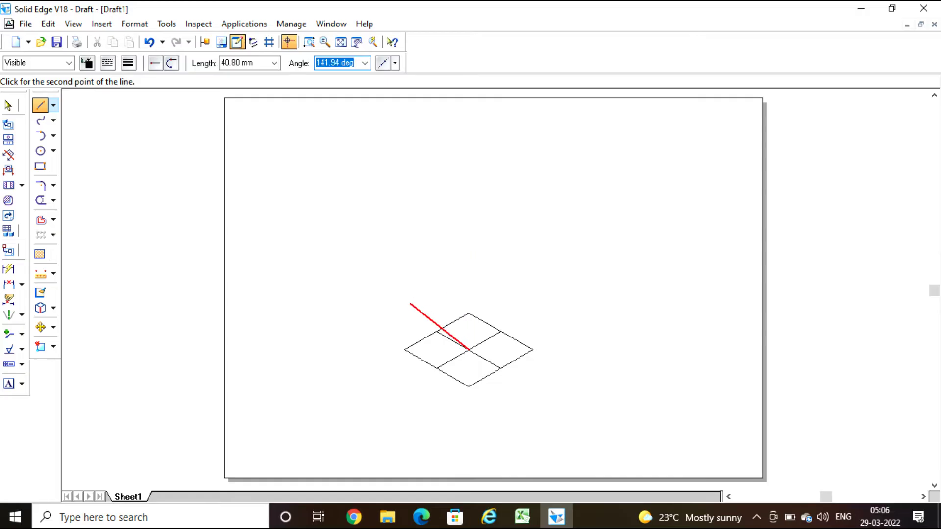
pyautogui.click(129, 63)
pyautogui.click(107, 63)
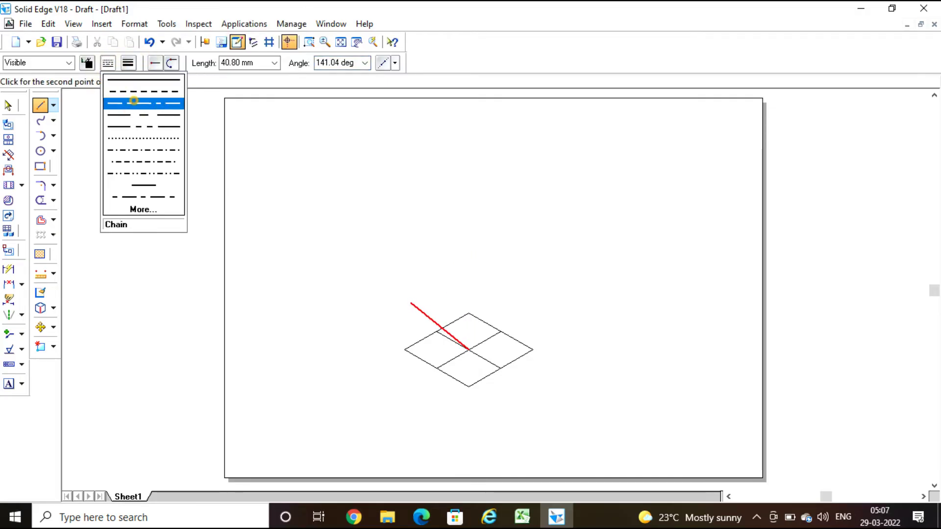
pyautogui.click(473, 198)
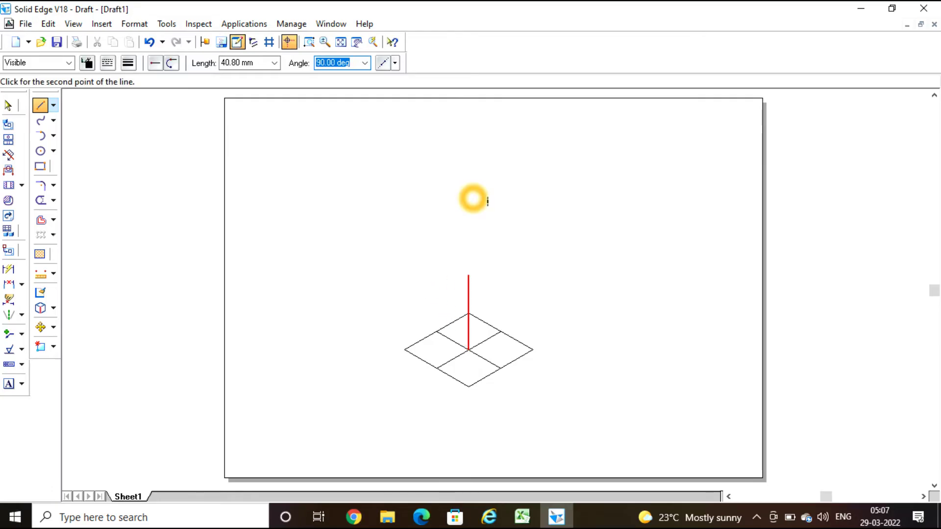
pyautogui.click(473, 198)
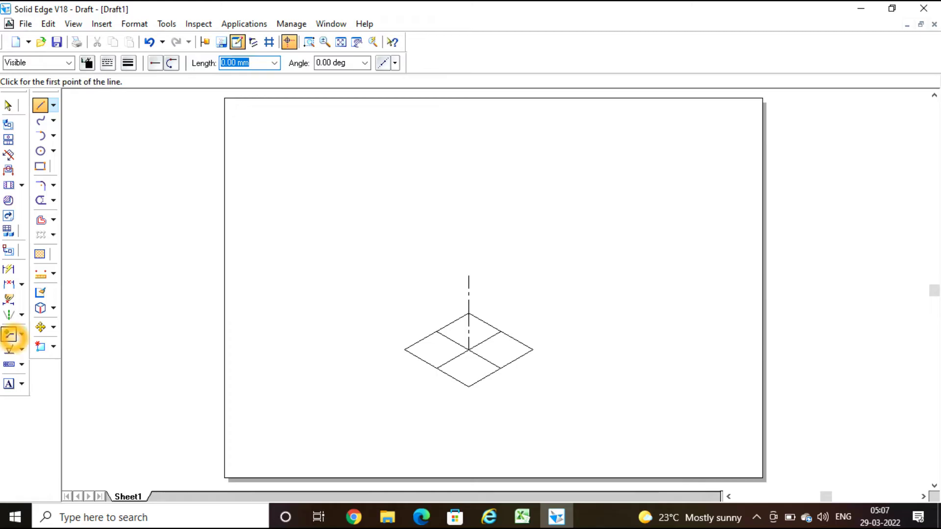
# Copy the rhombus with its midlines, without the axis, from its centre to the upper end of the vertical axis.
pyautogui.click(41, 327)
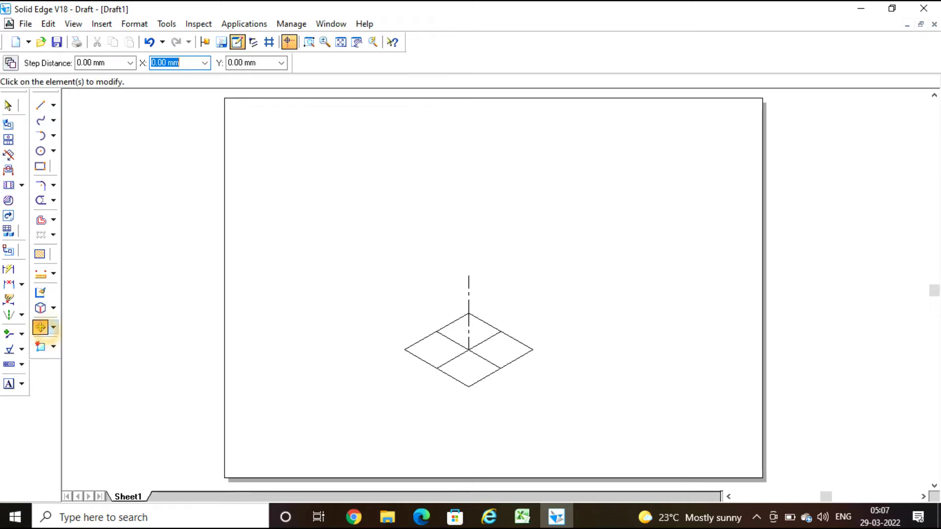
pyautogui.moveTo(384, 295); pyautogui.dragTo(565, 400)
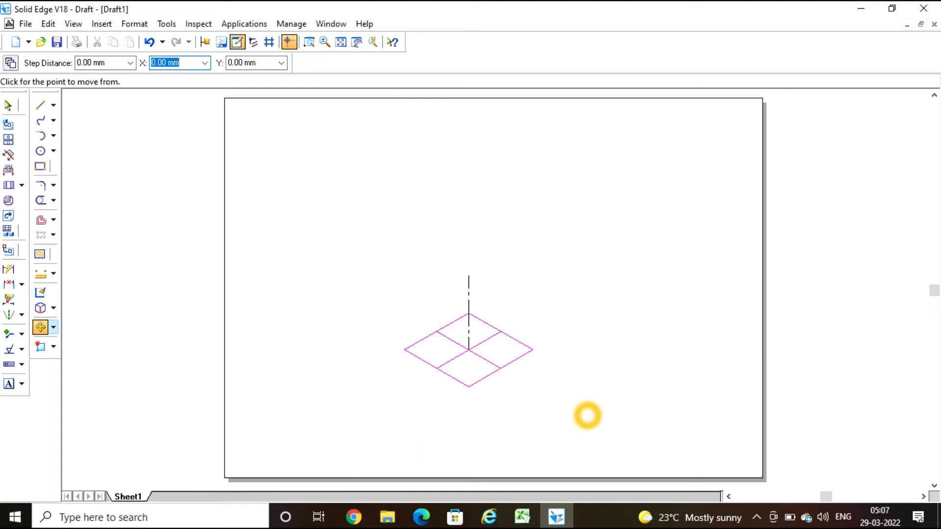
pyautogui.click(11, 63)
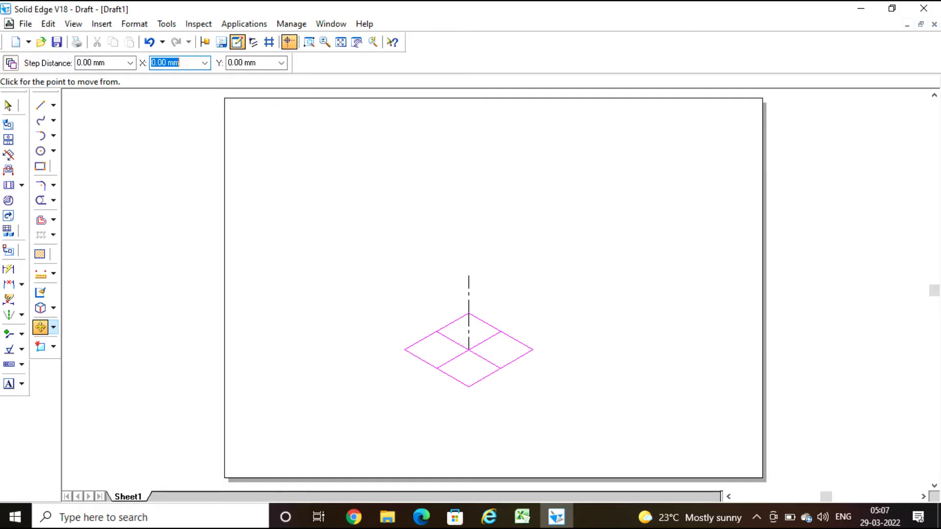
pyautogui.click(84, 101)
pyautogui.click(451, 352)
pyautogui.click(466, 353)
pyautogui.click(469, 350)
pyautogui.click(470, 351)
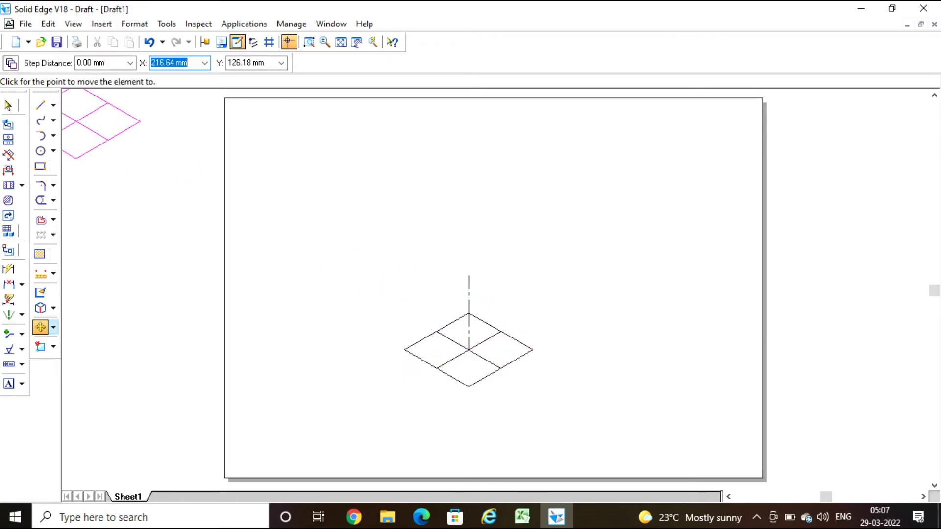
pyautogui.click(140, 102)
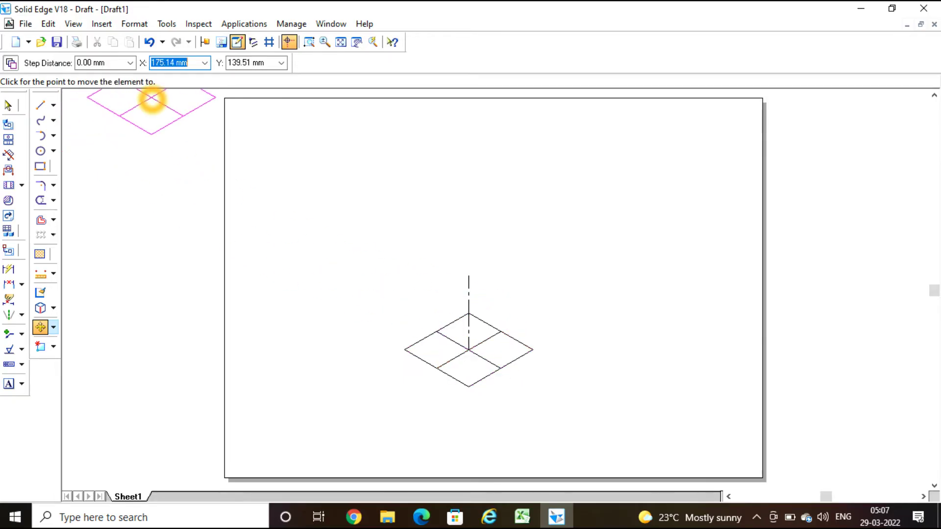
pyautogui.click(475, 325)
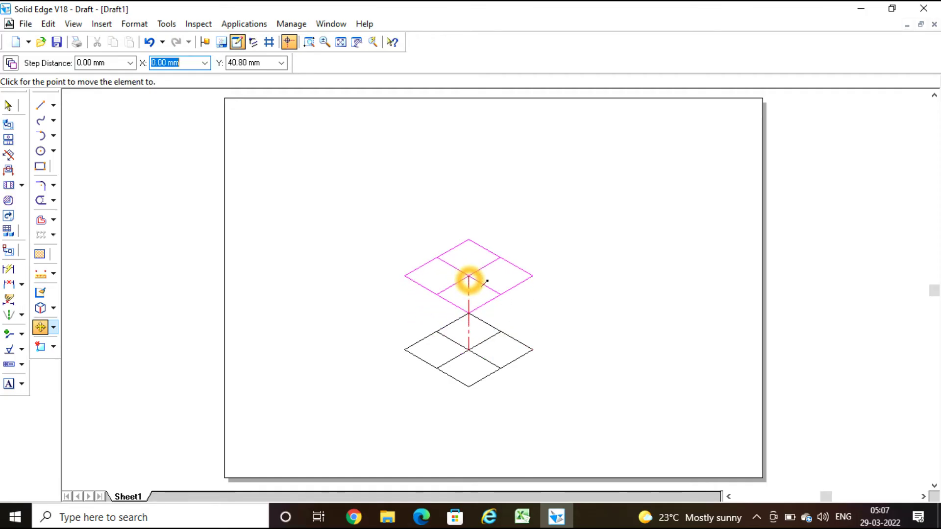
pyautogui.click(469, 277)
pyautogui.rightClick(647, 214)
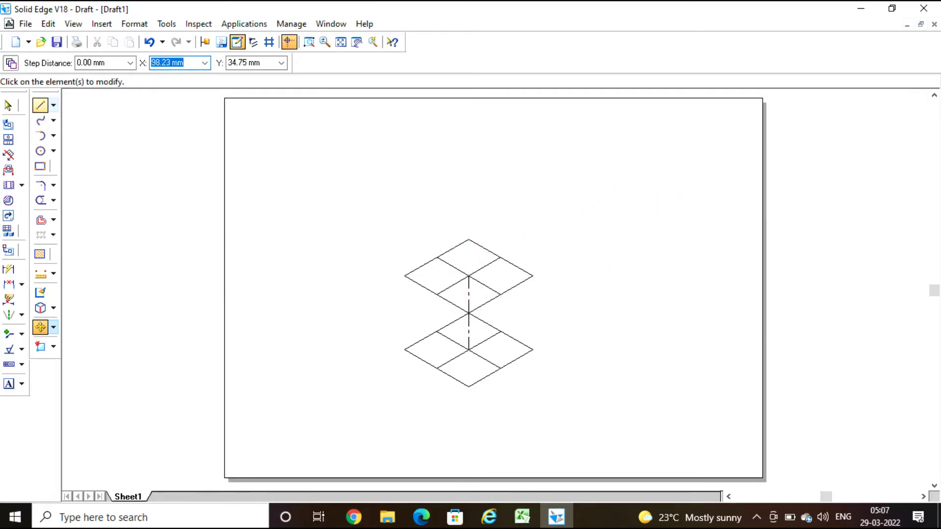
# Draw the cube's left vertical edge from the top face's left corner to the bottom face's left corner.
pyautogui.click(40, 105)
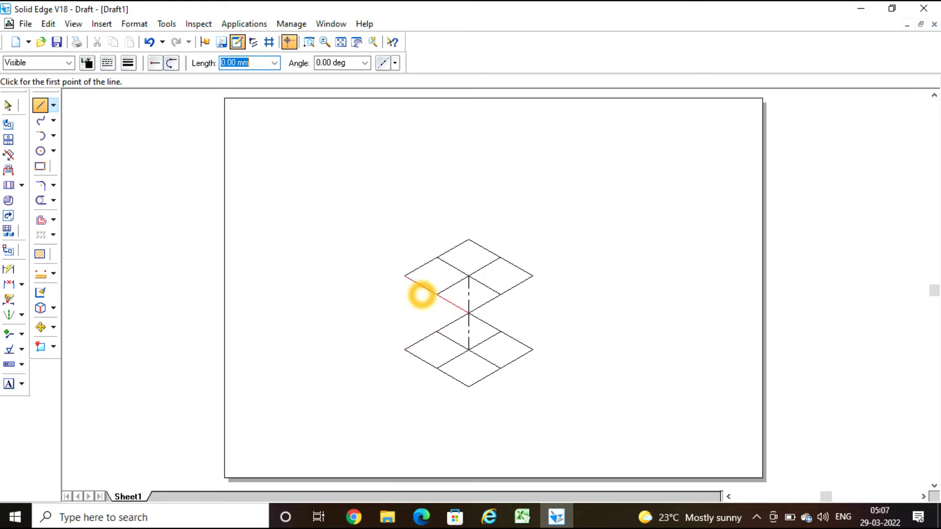
pyautogui.click(405, 277)
pyautogui.click(405, 349)
pyautogui.rightClick(407, 365)
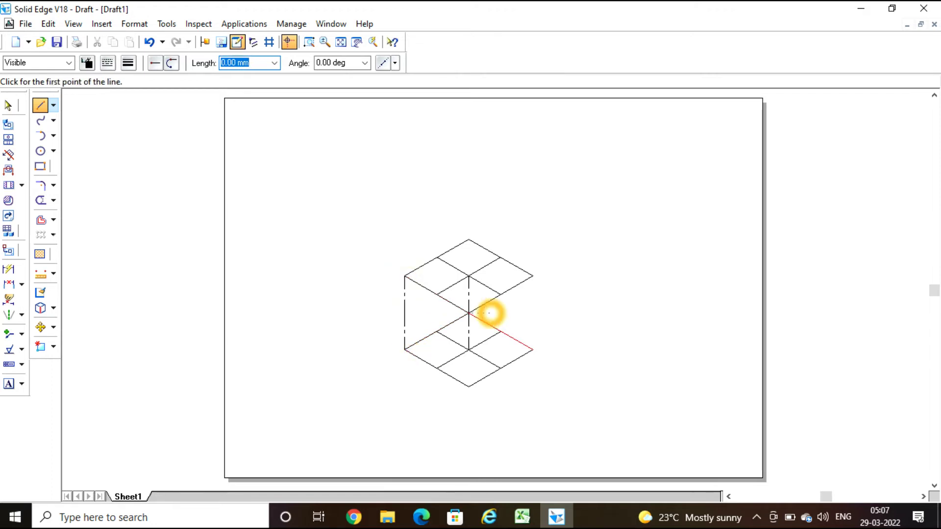
pyautogui.press('Escape')
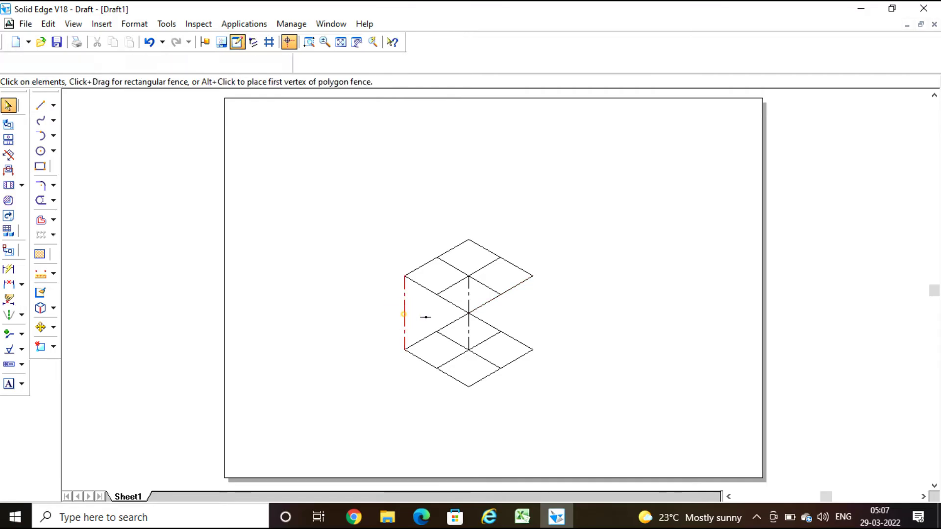
# Change the line type of the cube's left vertical edge to Continuous.
pyautogui.click(407, 316)
pyautogui.click(130, 62)
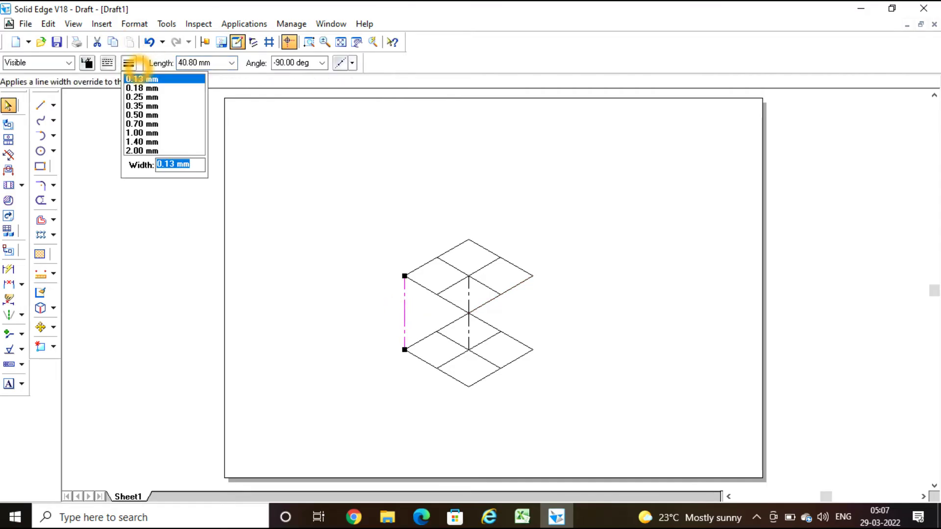
pyautogui.click(108, 62)
pyautogui.click(114, 85)
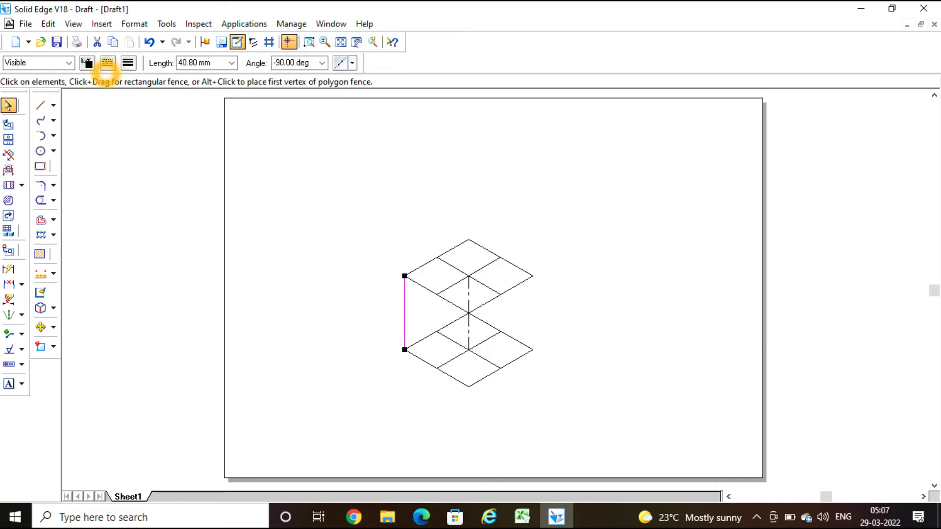
pyautogui.click(194, 62)
pyautogui.click(108, 62)
pyautogui.click(115, 80)
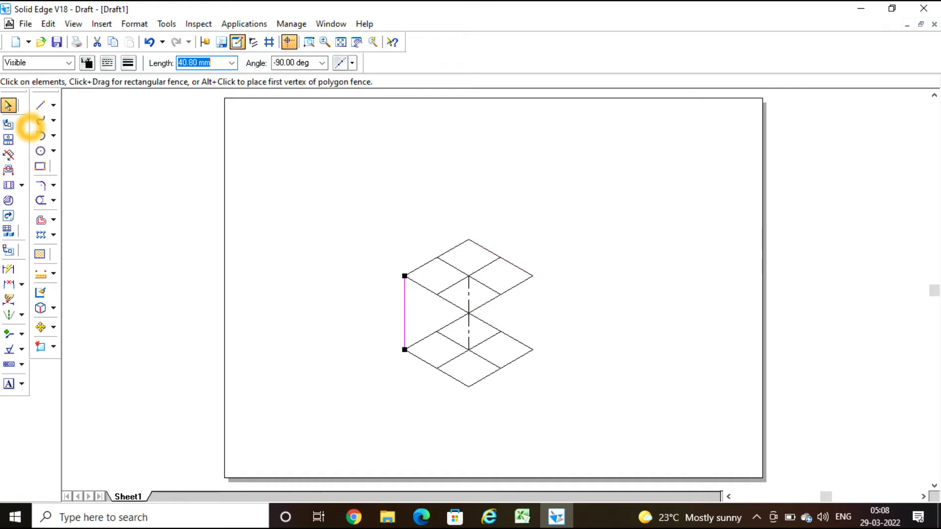
# Draw the cube's right and front vertical edges between the corresponding face corners with the Continuous line type.
pyautogui.click(41, 106)
pyautogui.click(128, 62)
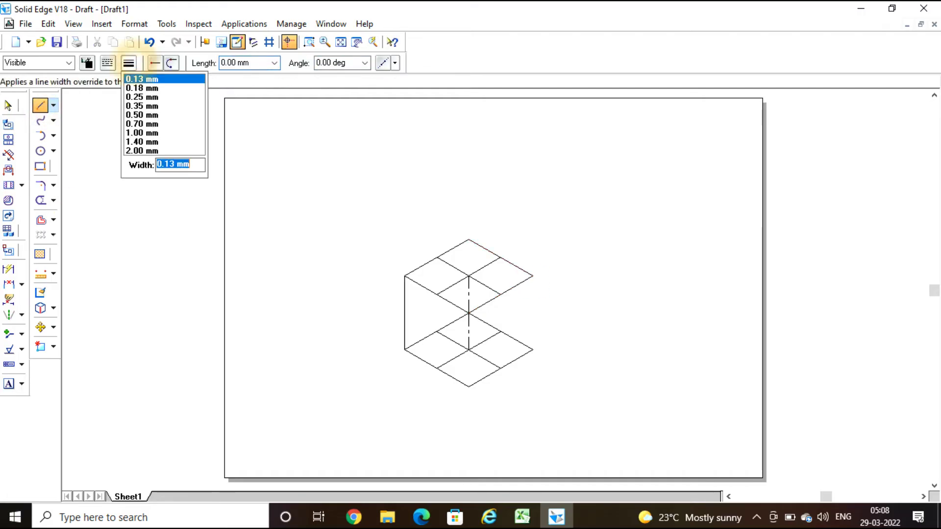
pyautogui.click(107, 62)
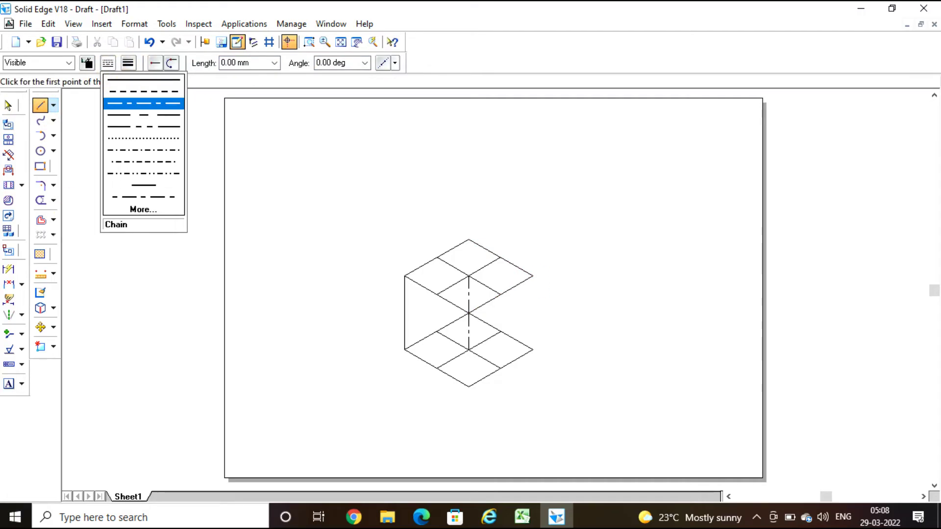
pyautogui.click(129, 82)
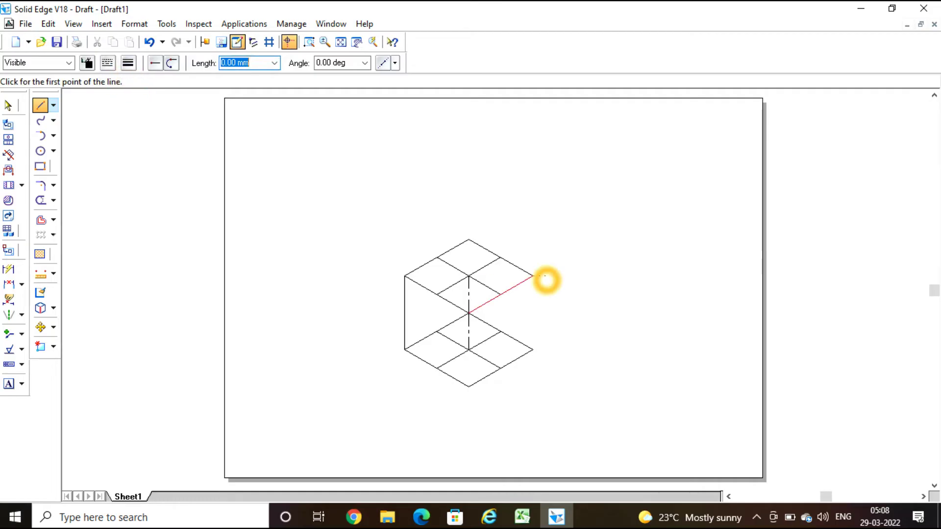
pyautogui.click(533, 277)
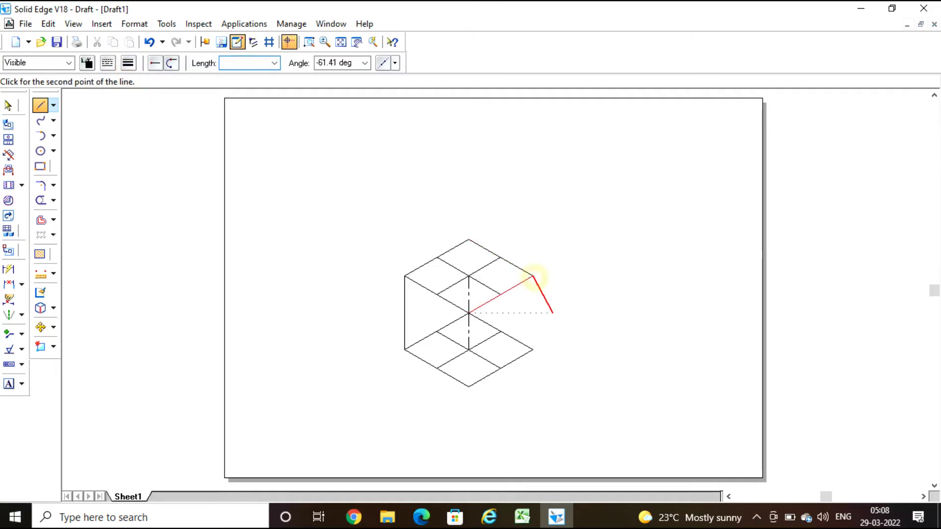
pyautogui.click(533, 349)
pyautogui.click(469, 313)
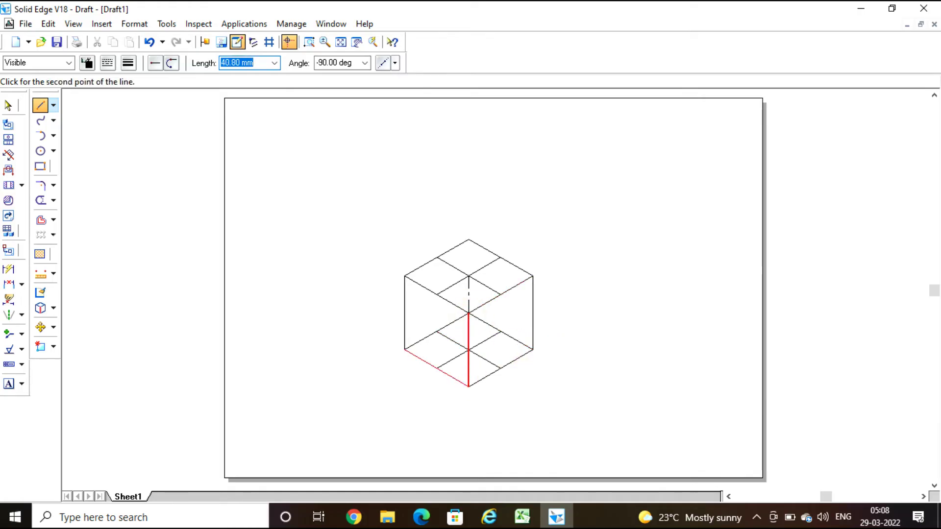
pyautogui.click(468, 386)
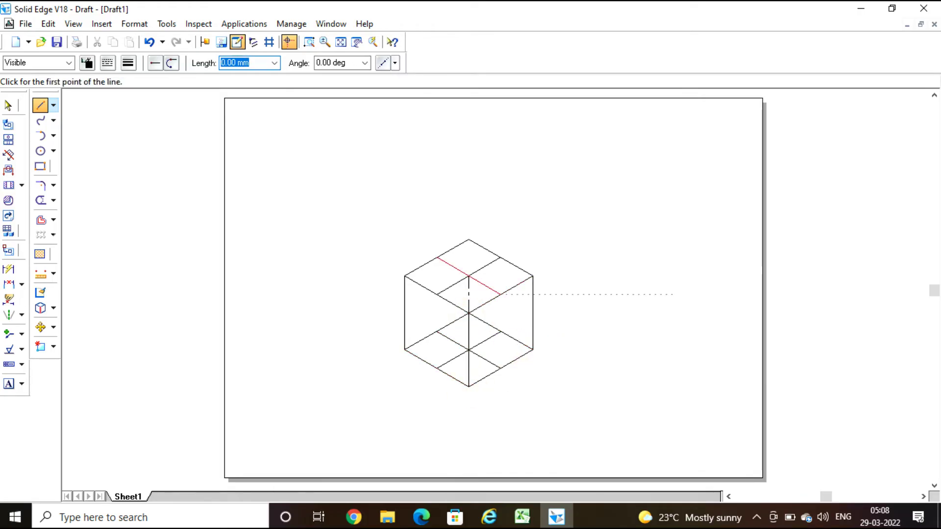
pyautogui.click(670, 277)
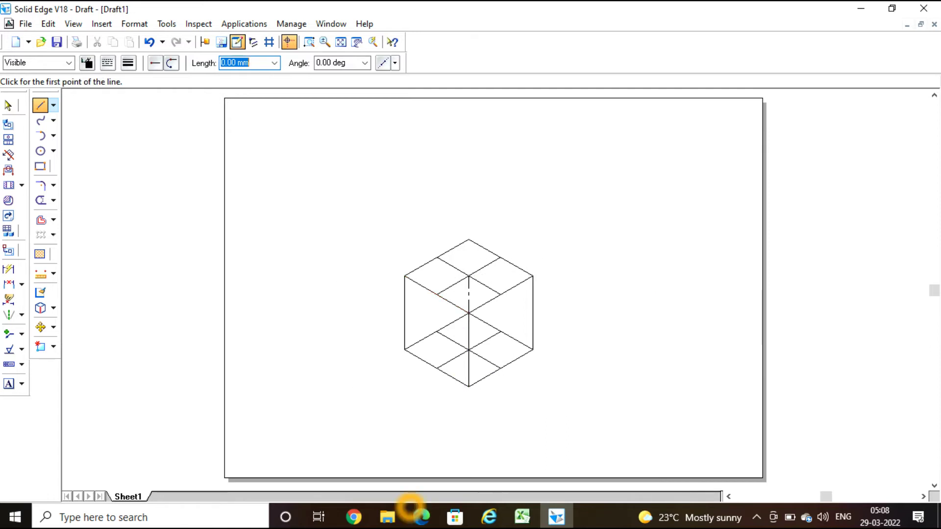
# Check the sphere problem in the question-bank PDF and draw a Chain axis upward from the top face's centre, 25*0.816 mm long at 90 degrees.
pyautogui.click(419, 517)
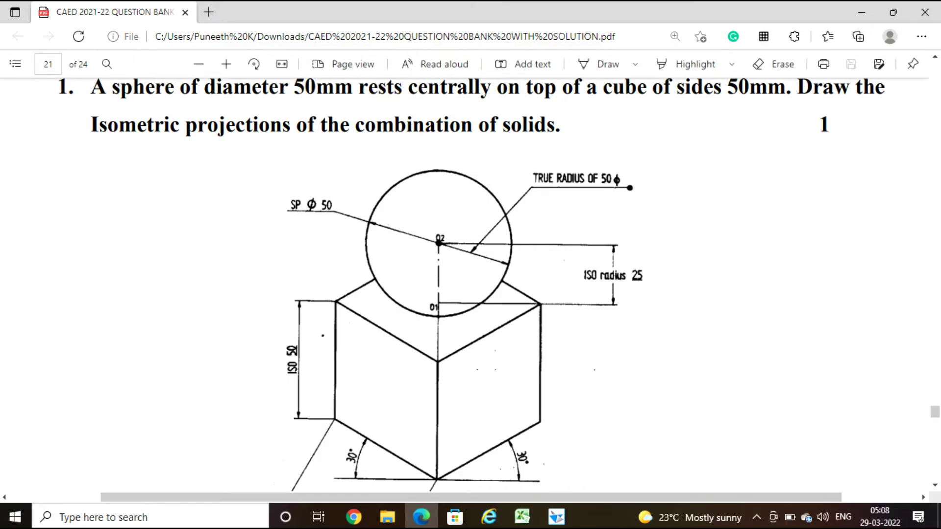
pyautogui.click(557, 517)
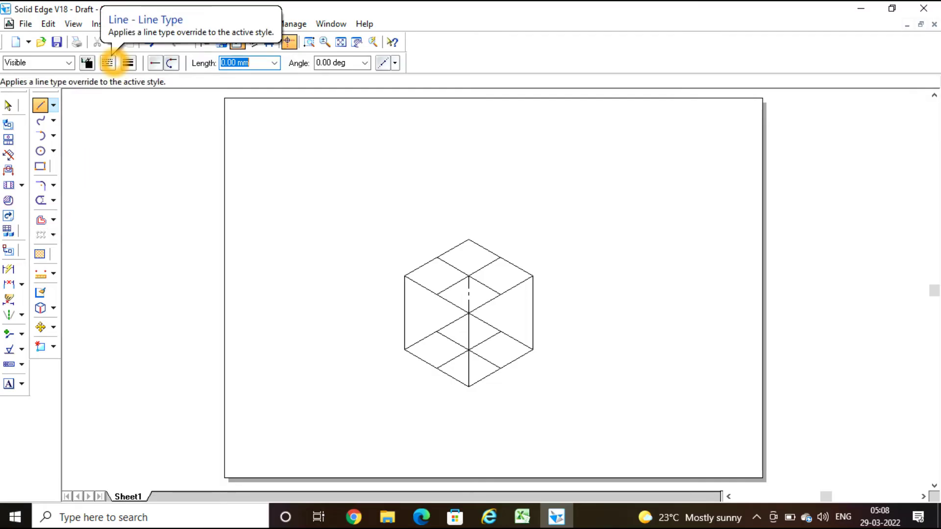
pyautogui.click(108, 63)
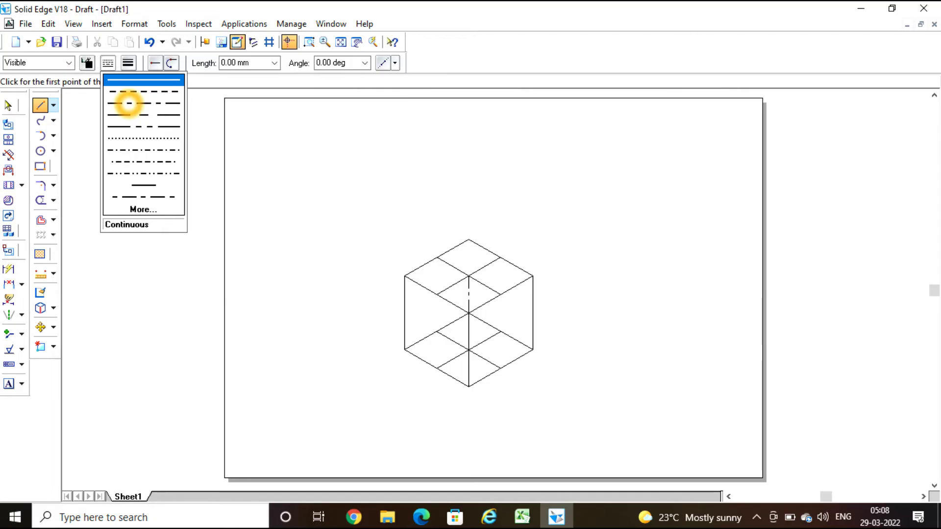
pyautogui.click(129, 104)
pyautogui.click(469, 276)
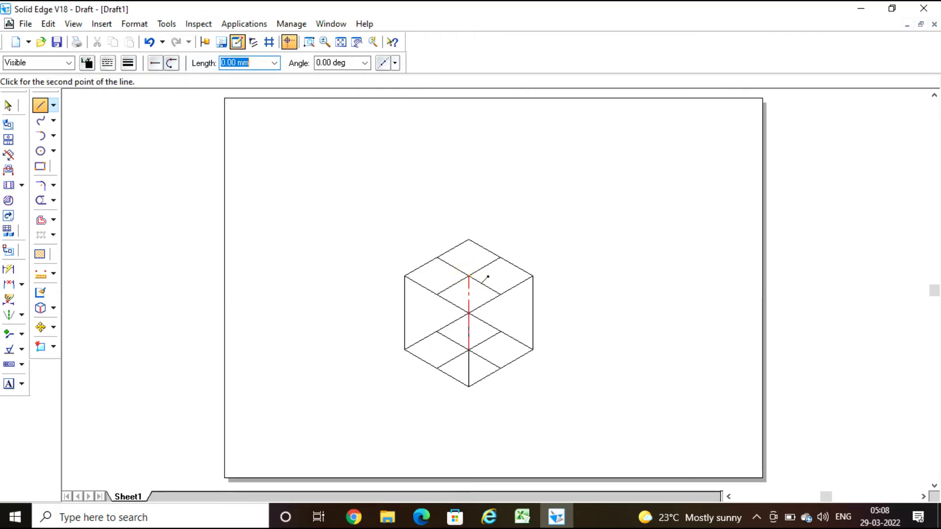
pyautogui.click(473, 195)
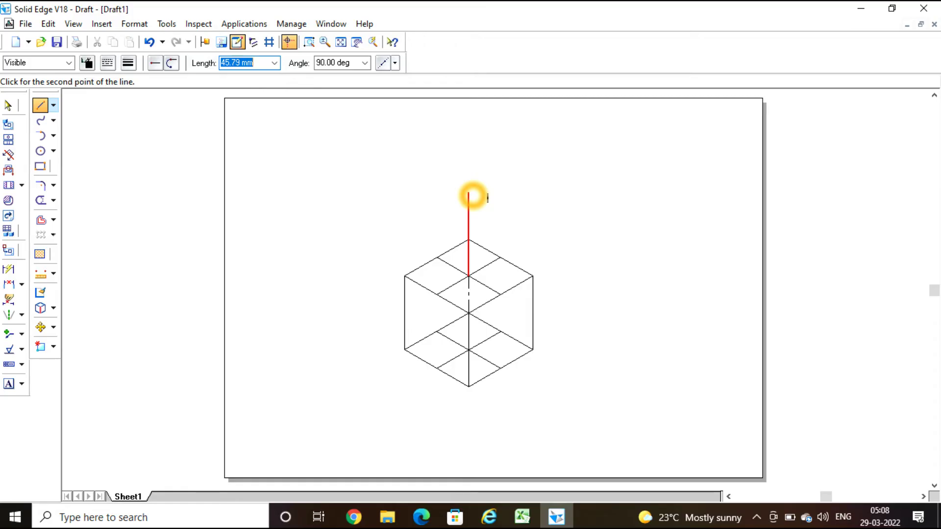
pyautogui.write('2')
pyautogui.write('51')
pyautogui.write('0.816')
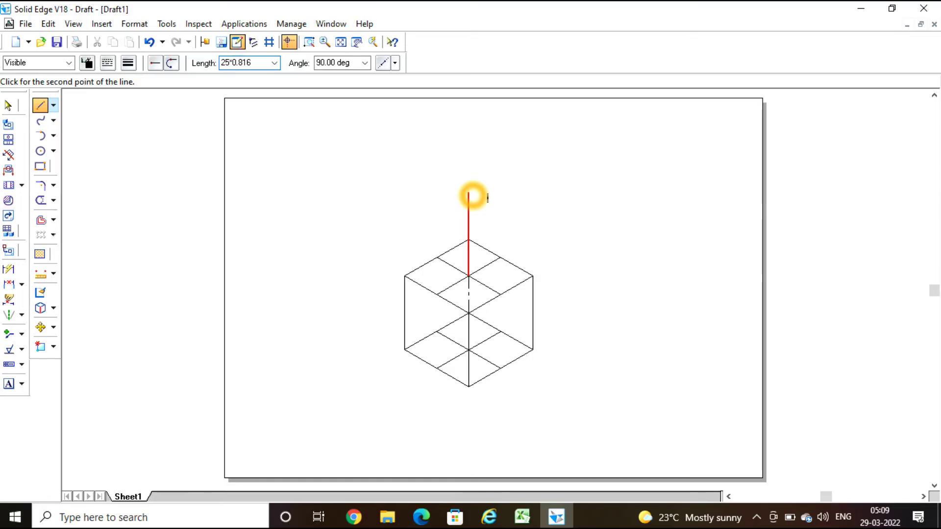
pyautogui.press('Tab')
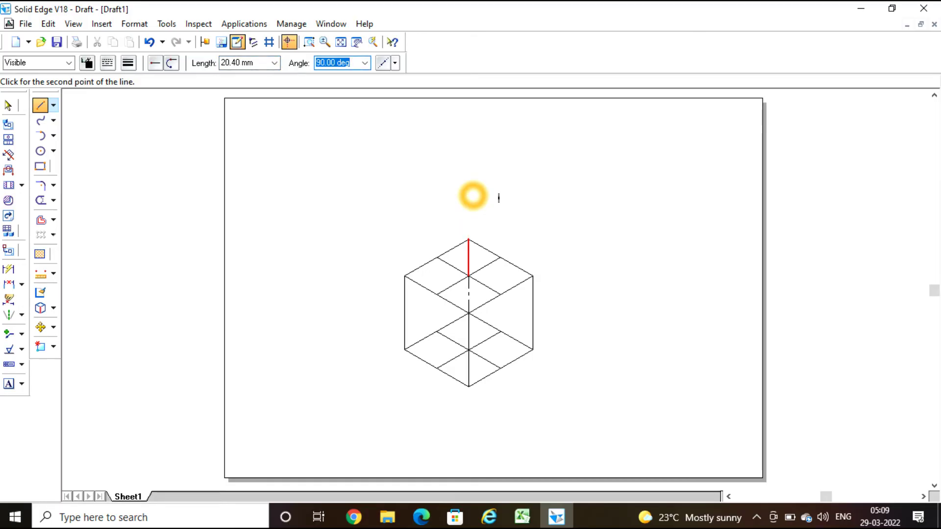
pyautogui.click(473, 196)
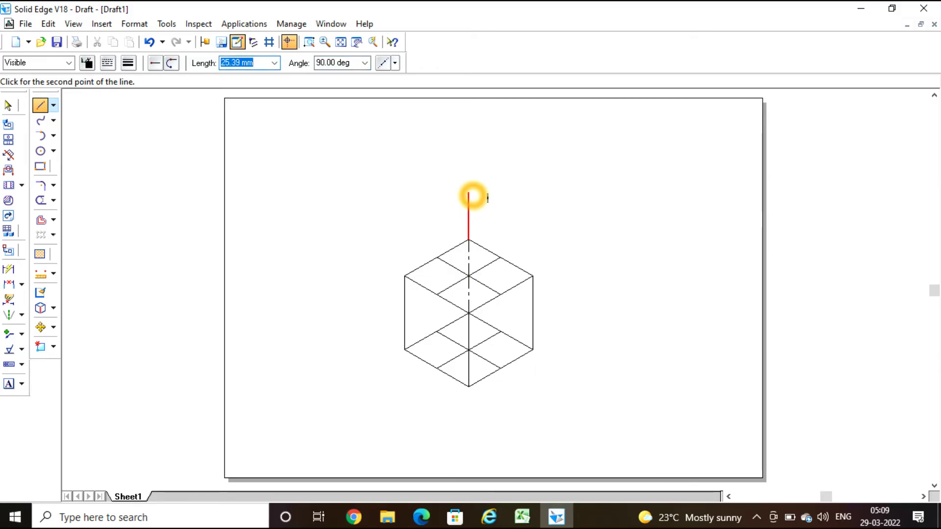
pyautogui.rightClick(564, 223)
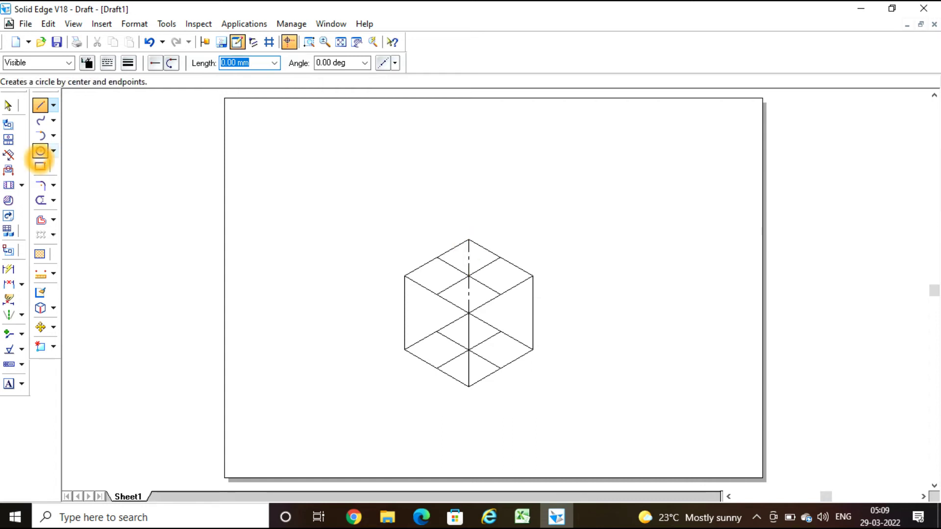
# Draw a circle by centre point for the sphere at the upper end of the vertical axis, with a diameter of 50 mm.
pyautogui.click(40, 151)
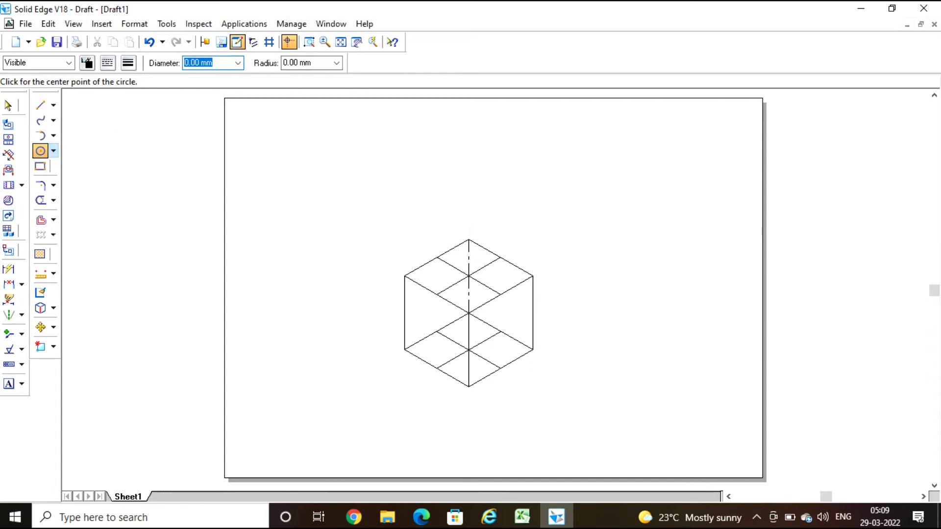
pyautogui.click(53, 151)
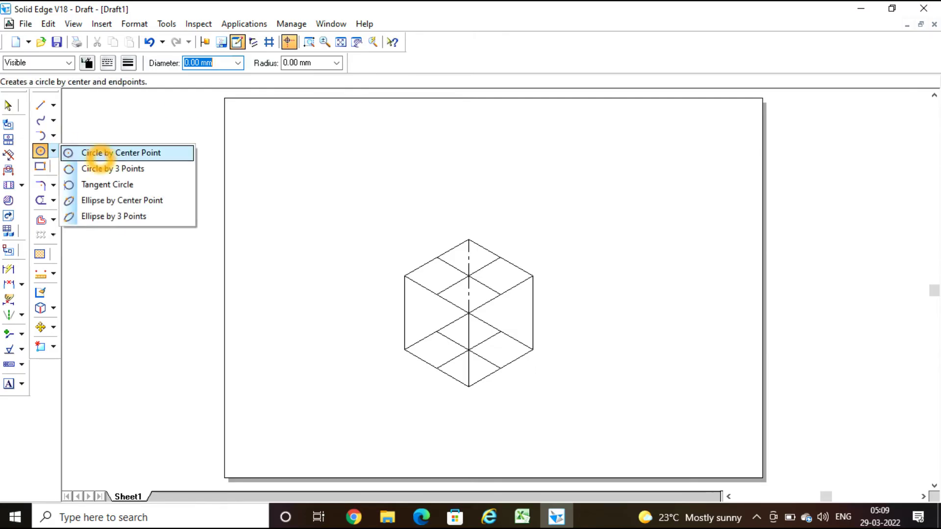
pyautogui.click(69, 153)
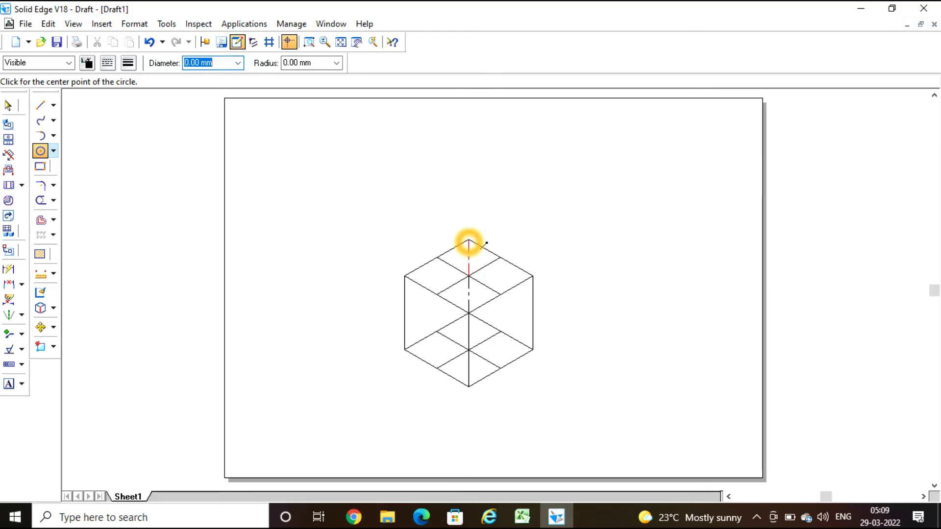
pyautogui.click(469, 240)
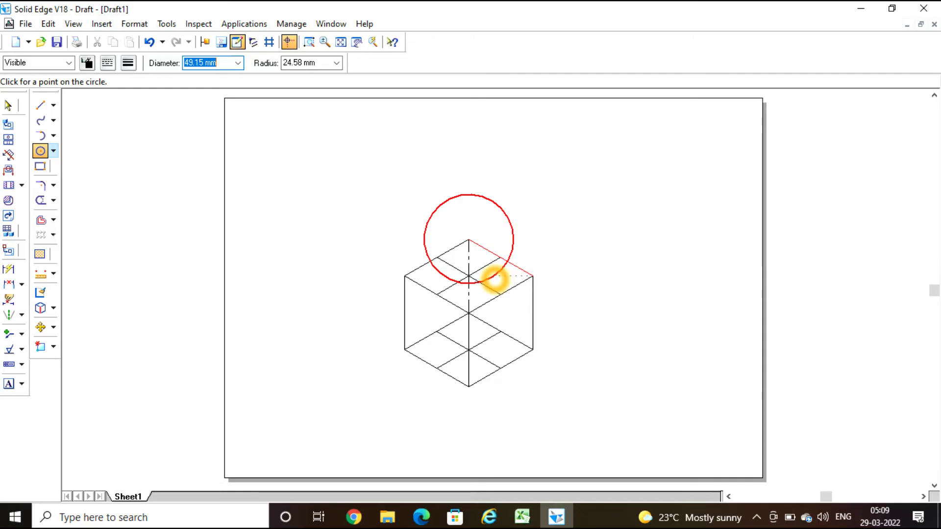
pyautogui.write('50')
pyautogui.press('Return')
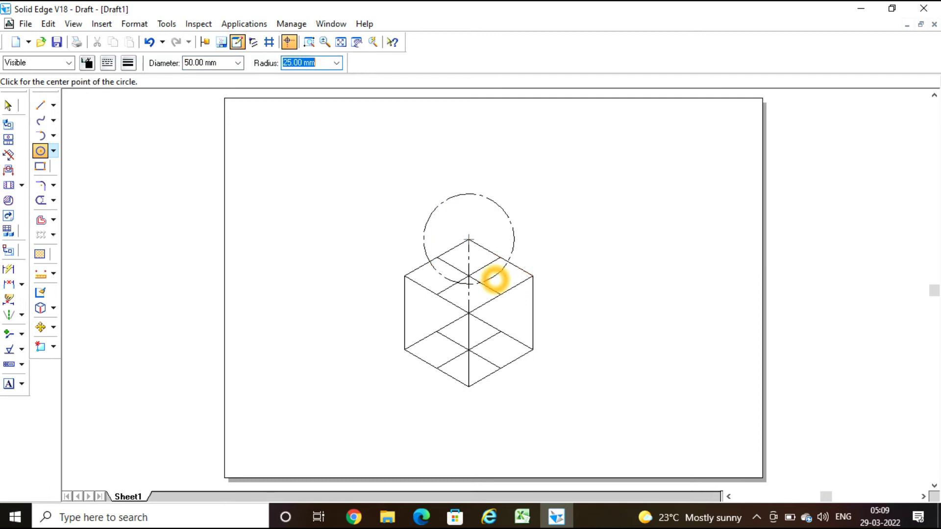
pyautogui.press('Escape')
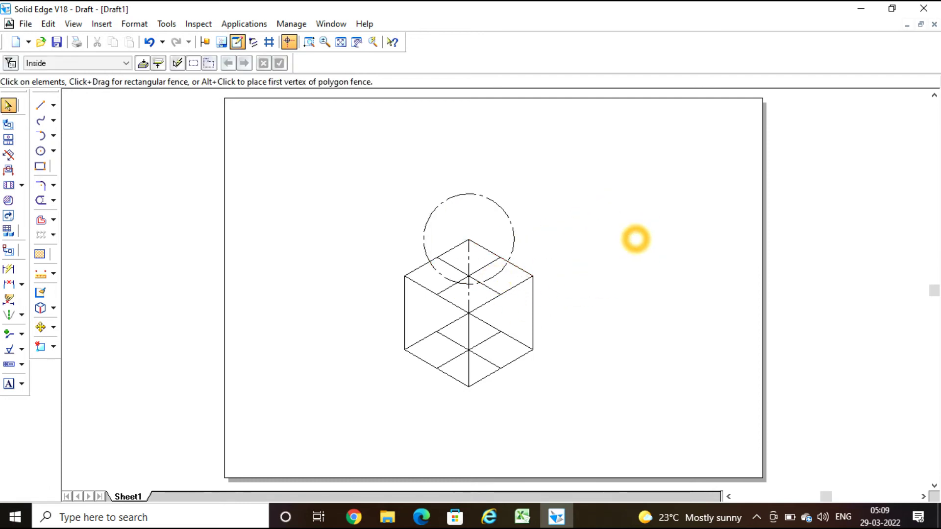
# Change the sphere circle's line type to Continuous.
pyautogui.click(502, 208)
pyautogui.click(108, 63)
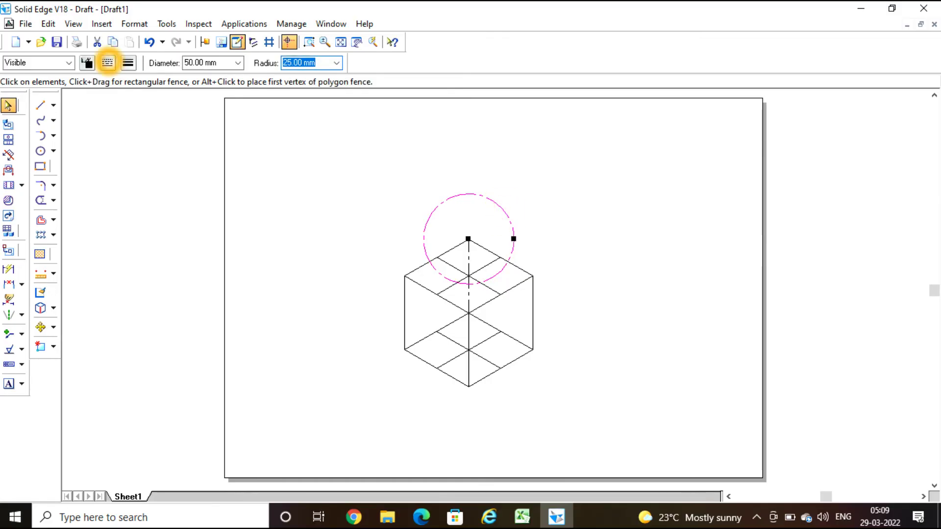
pyautogui.click(131, 83)
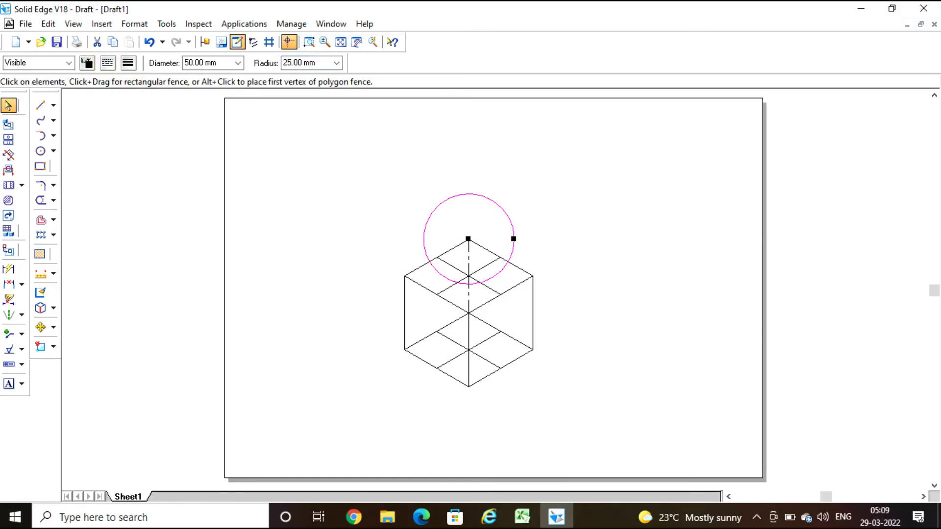
pyautogui.click(597, 191)
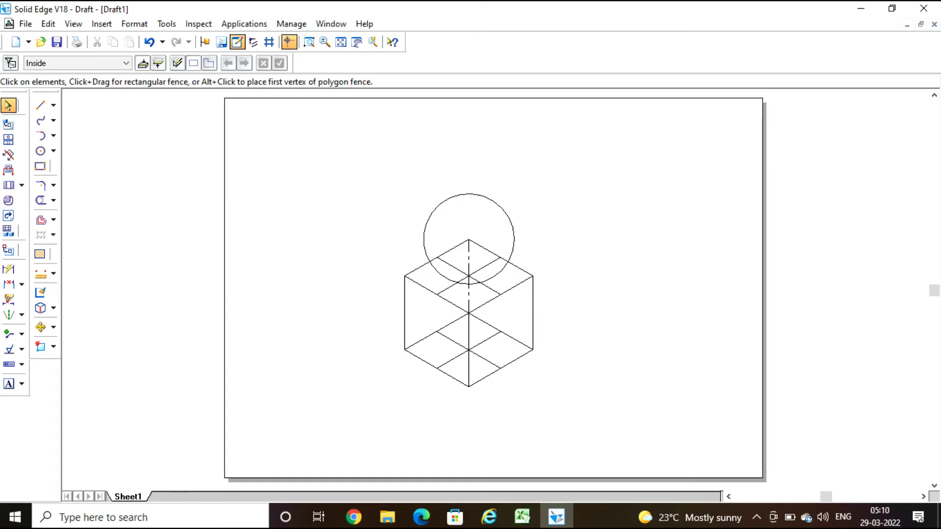
# Set the sphere circle's line width to 0.50 mm.
pyautogui.click(505, 212)
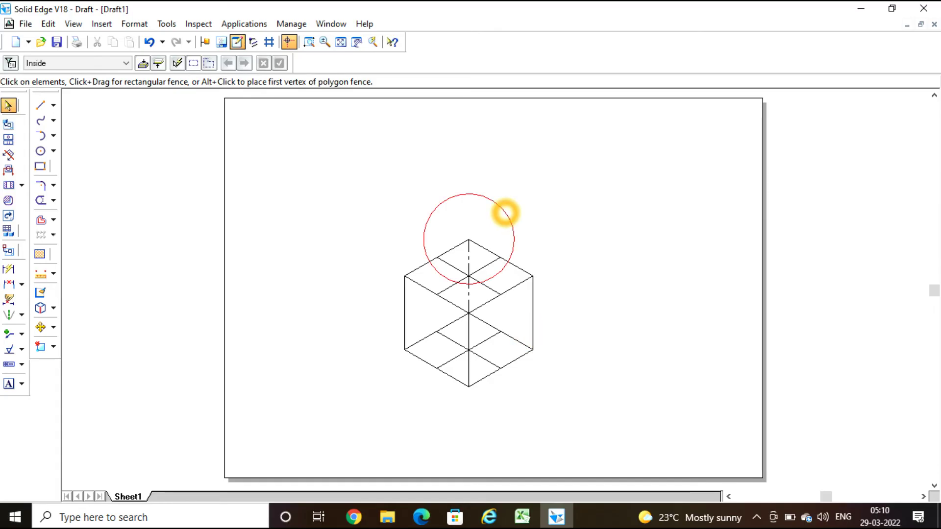
pyautogui.click(505, 213)
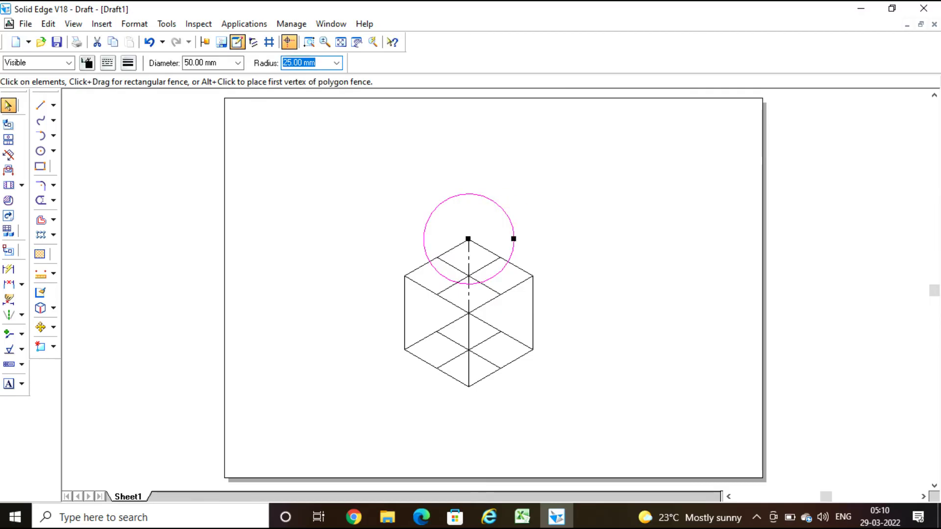
pyautogui.click(128, 63)
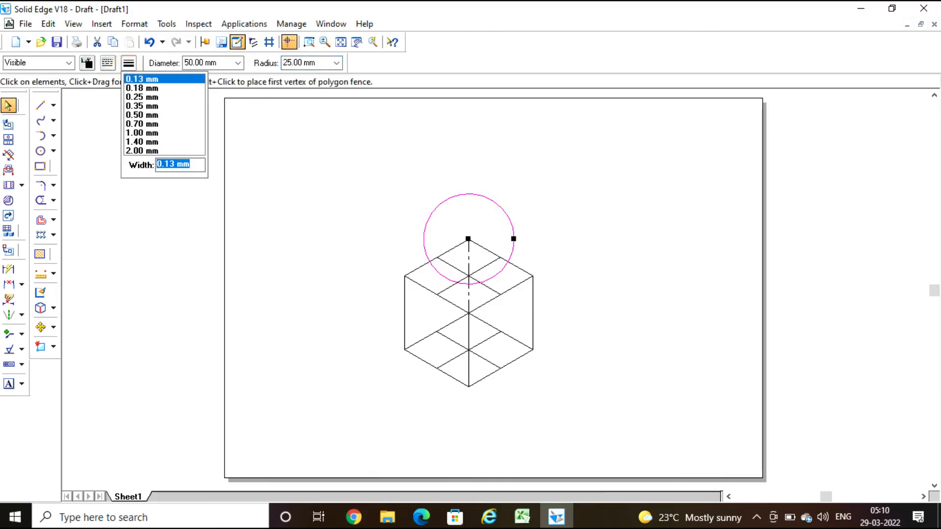
pyautogui.click(142, 118)
pyautogui.click(674, 231)
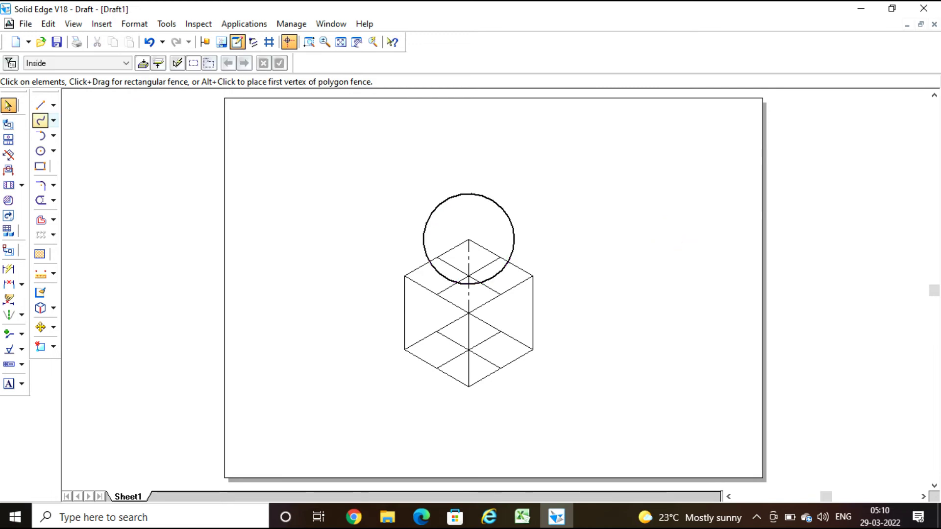
# Trace the rear-left top edge with a 0.50 mm wide line from the sphere circle to the cube's left corner.
pyautogui.click(41, 106)
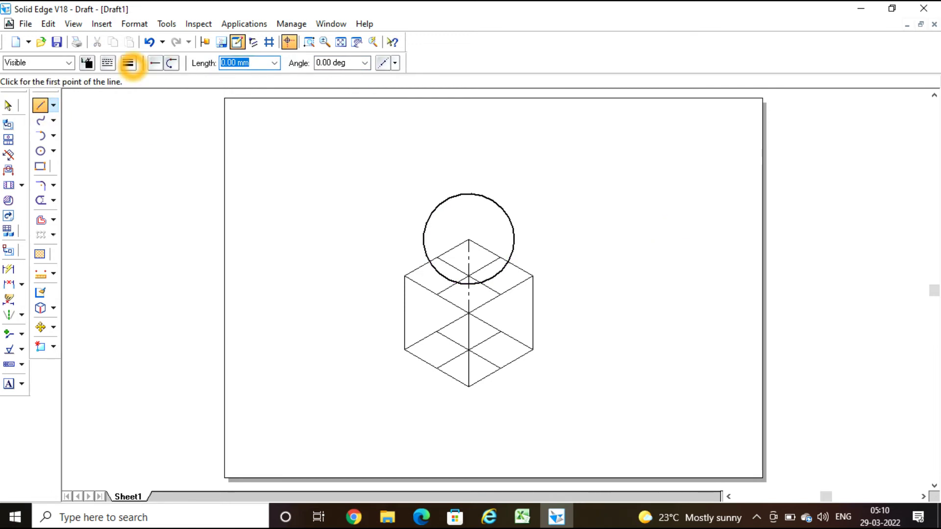
pyautogui.click(128, 63)
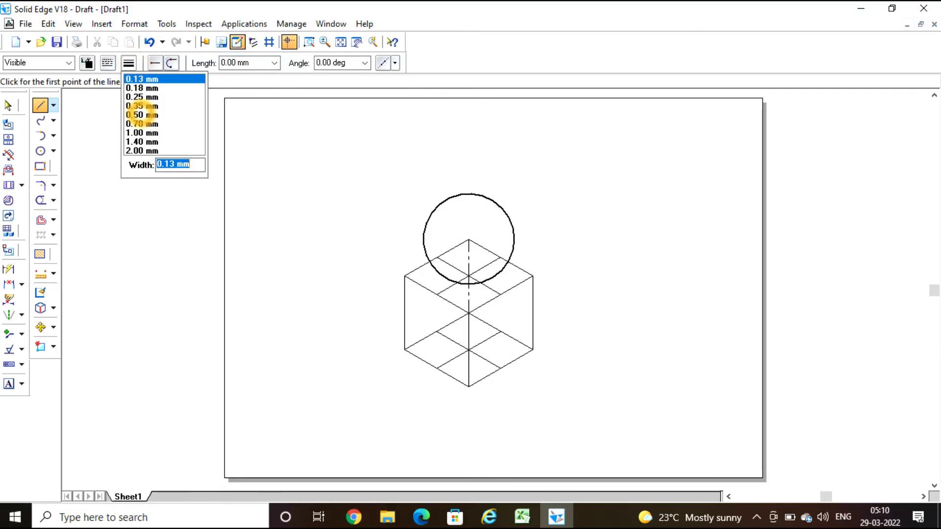
pyautogui.click(141, 116)
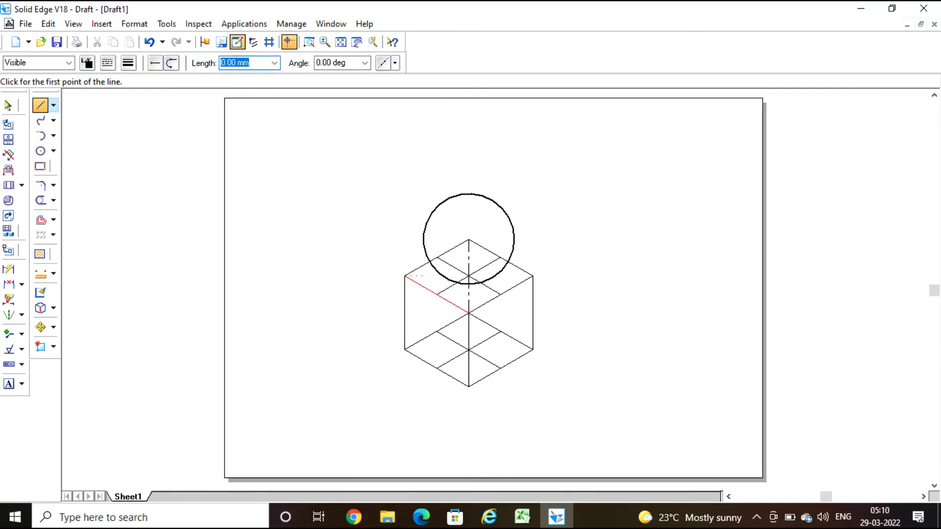
pyautogui.click(429, 263)
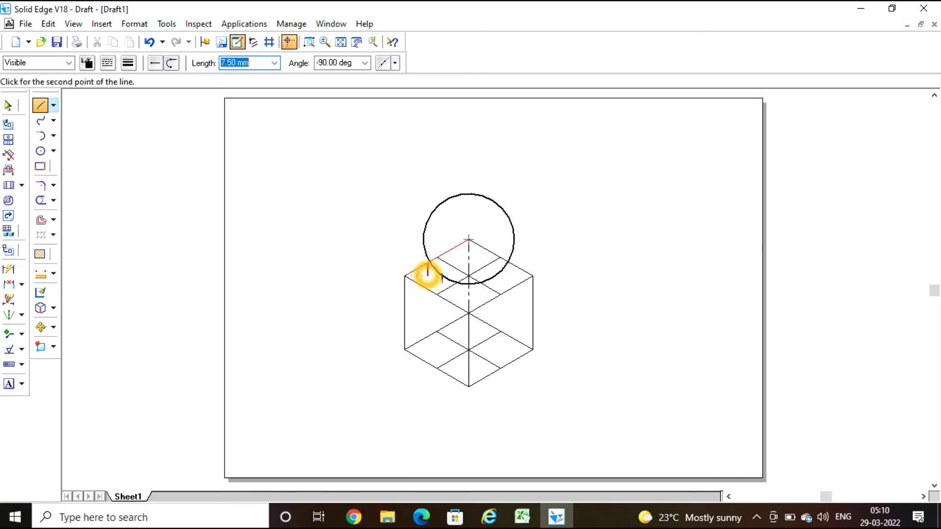
pyautogui.click(404, 276)
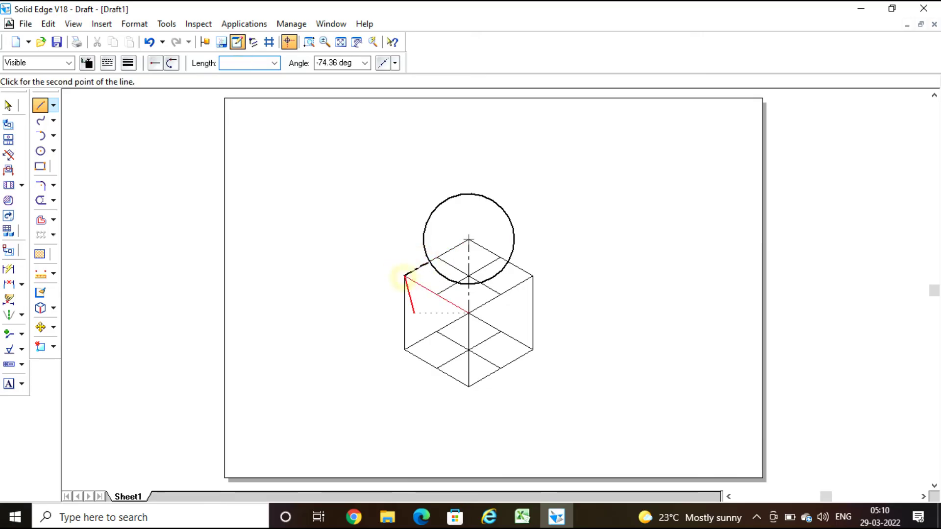
pyautogui.press('Escape')
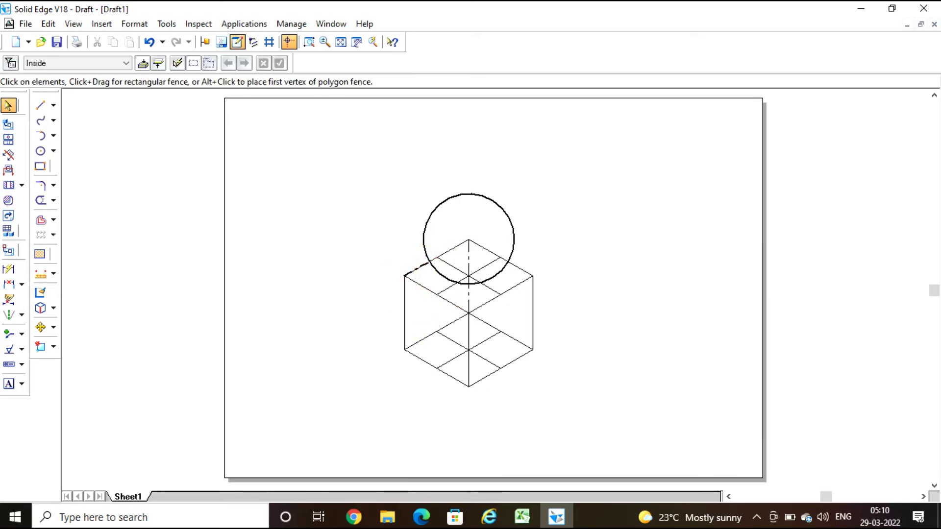
# Remove the thick line traced over the rear-left top edge.
pyautogui.click(417, 269)
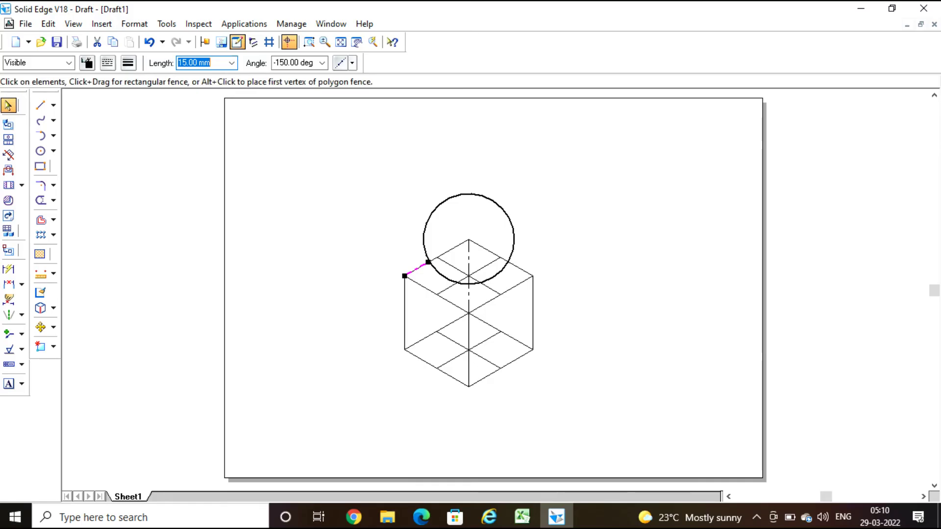
pyautogui.press('Escape')
pyautogui.moveTo(418, 269); pyautogui.dragTo(421, 269)
pyautogui.click(172, 292)
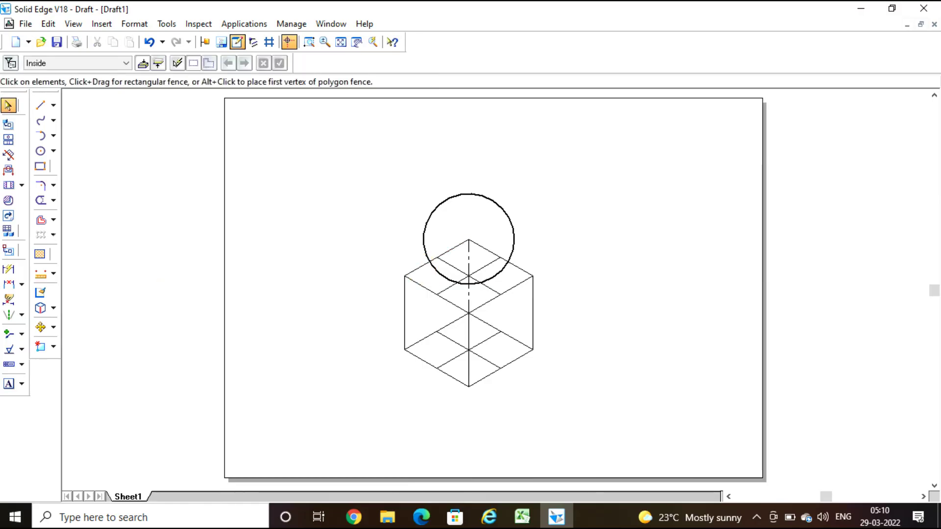
# Split the top face's rear-left edge where it crosses the sphere circle.
pyautogui.click(88, 250)
pyautogui.click(77, 240)
pyautogui.click(77, 276)
pyautogui.click(53, 200)
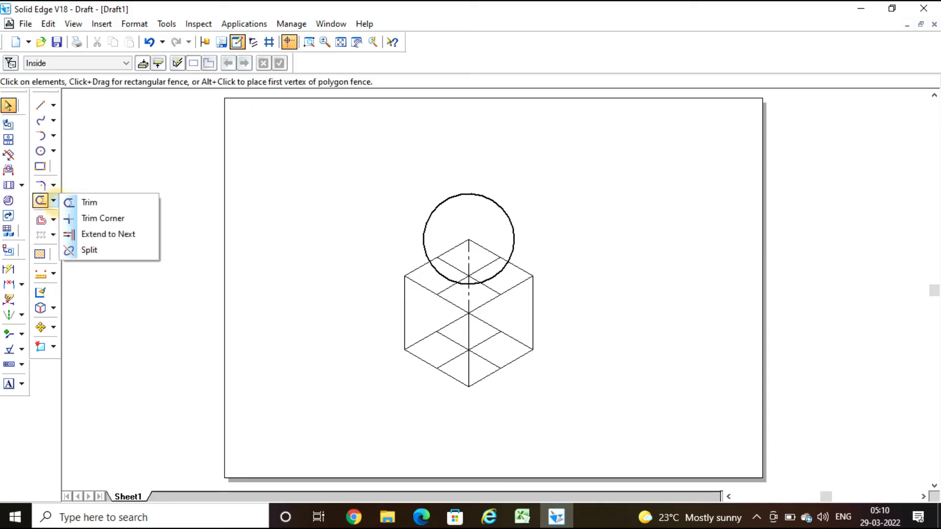
pyautogui.click(80, 250)
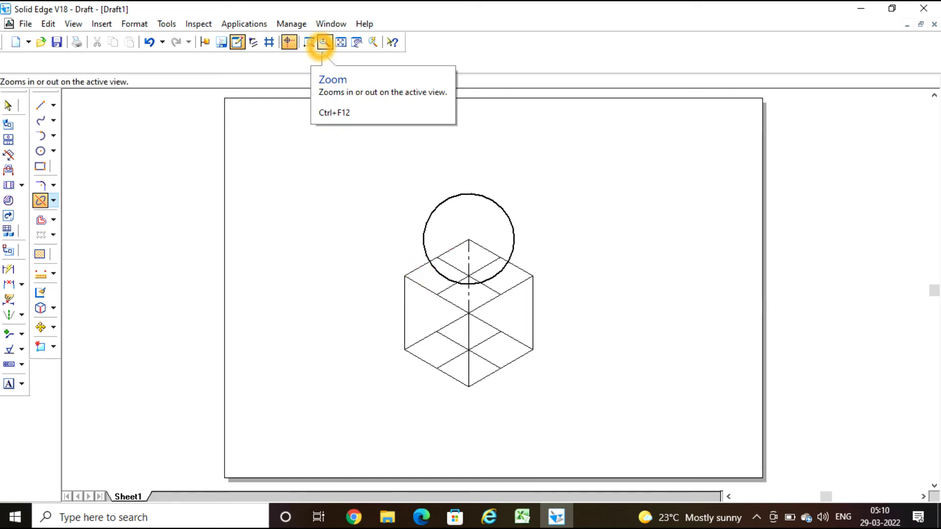
pyautogui.click(309, 43)
pyautogui.click(359, 174)
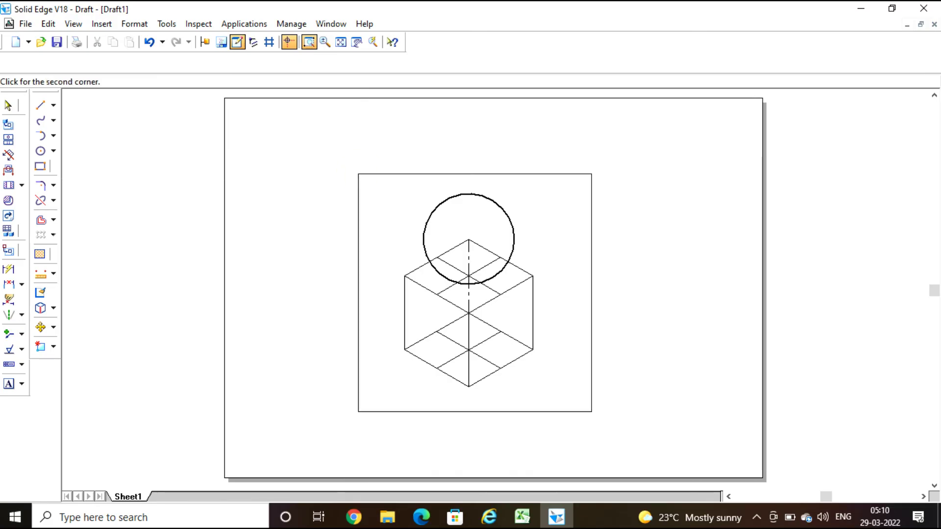
pyautogui.click(591, 411)
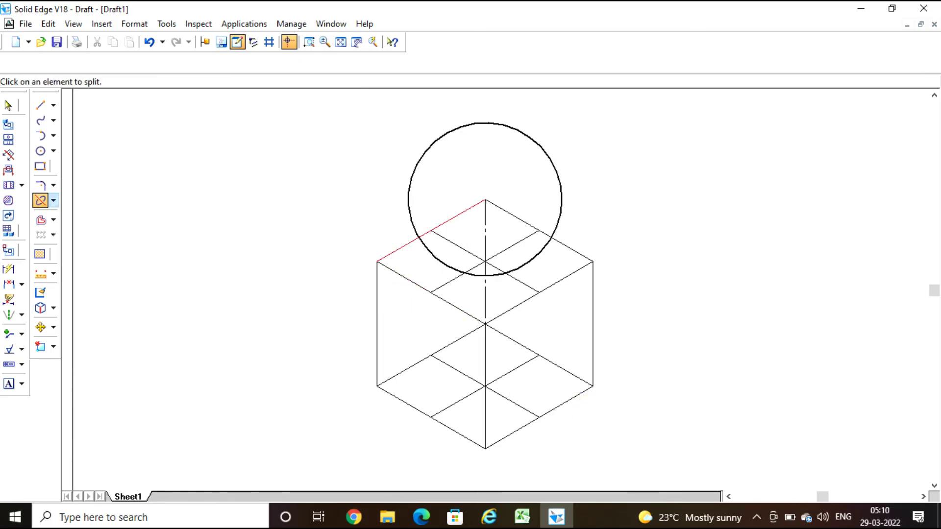
pyautogui.click(405, 250)
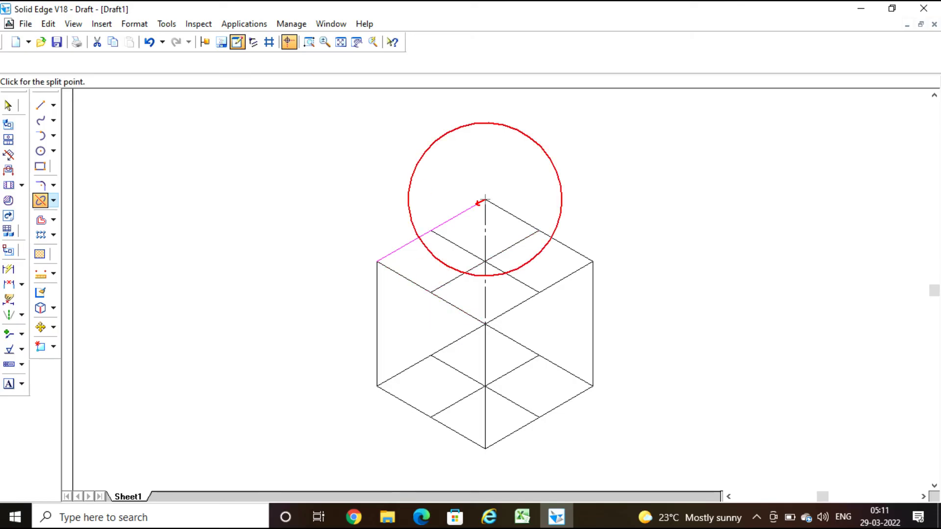
pyautogui.click(420, 238)
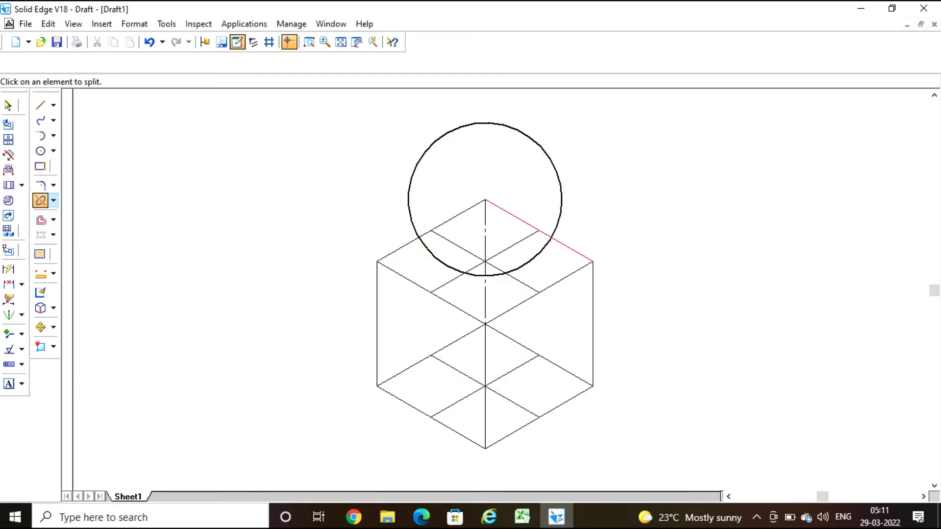
# Split the top face's rear-right edge at its intersection with the sphere circle.
pyautogui.click(569, 249)
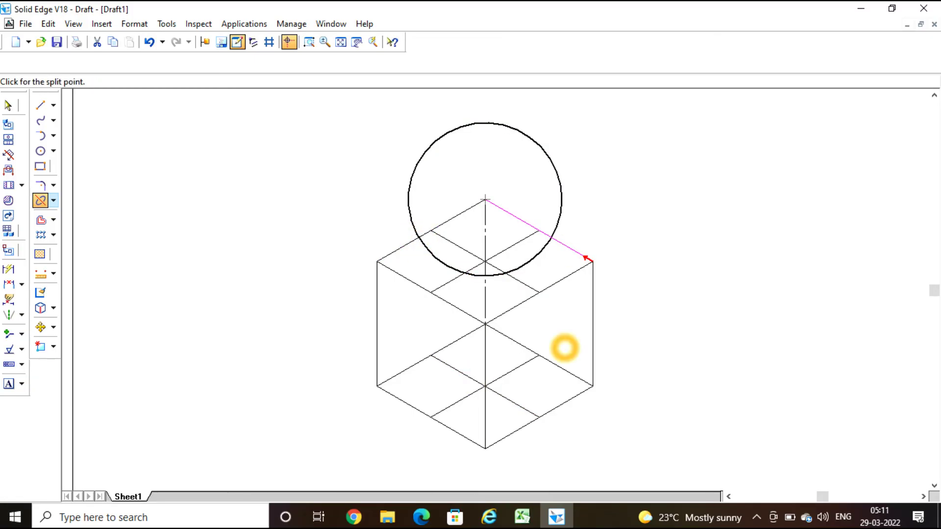
pyautogui.click(554, 239)
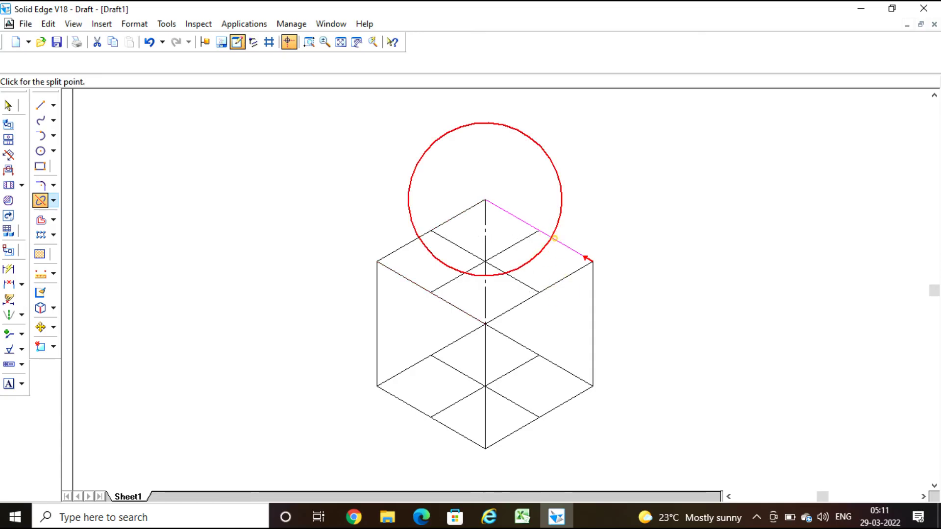
pyautogui.click(804, 222)
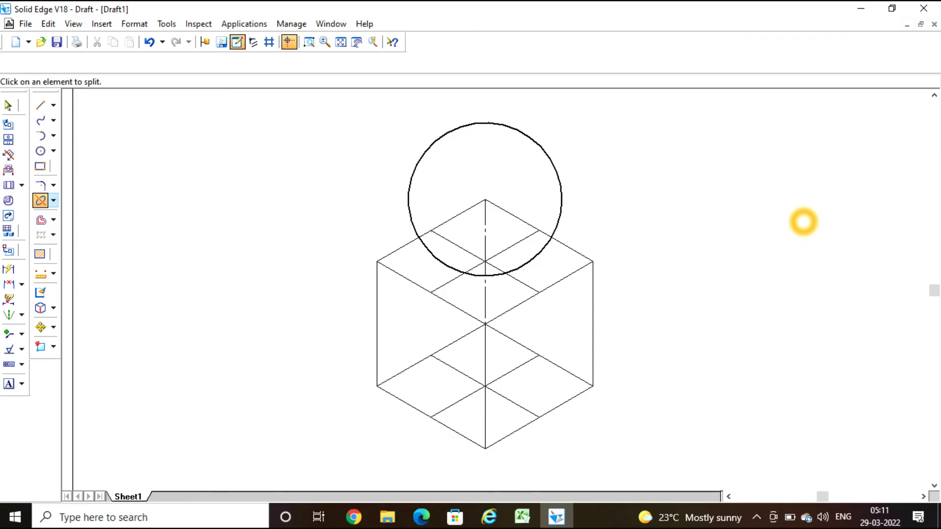
pyautogui.press('Escape')
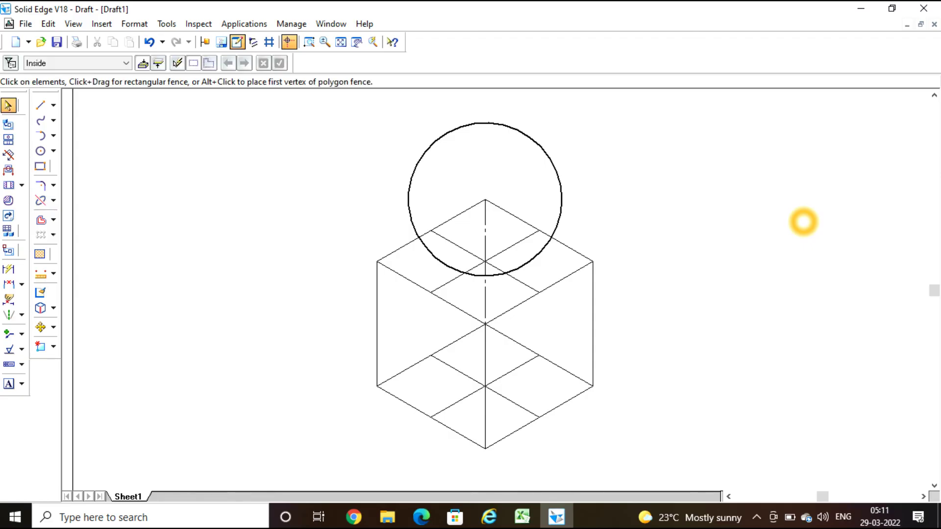
# Set the line width to 0.50 mm for the top face's two front edges and the rear edge segments outside the circle.
pyautogui.click(399, 251)
pyautogui.click(405, 275)
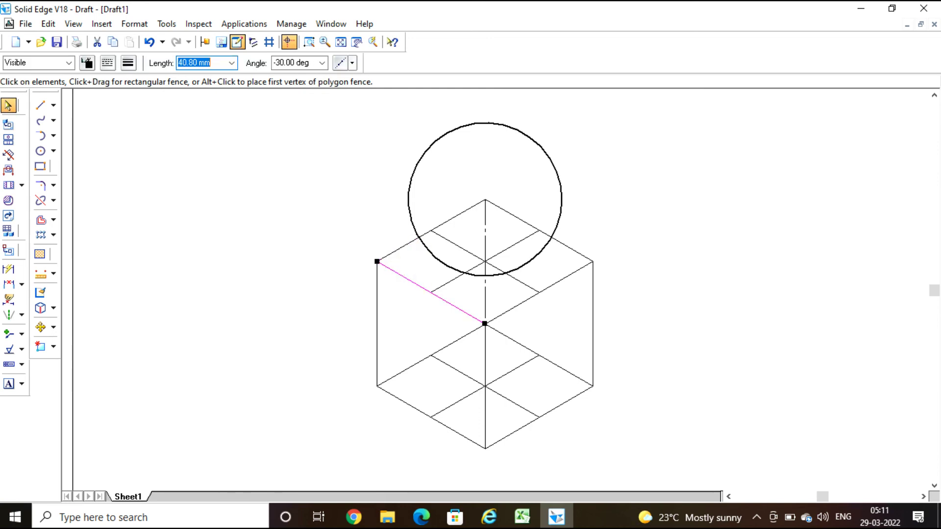
pyautogui.click(404, 251)
pyautogui.keyDown('ctrl'); pyautogui.click(545, 289); pyautogui.keyUp('ctrl')
pyautogui.keyDown('ctrl'); pyautogui.click(567, 248); pyautogui.keyUp('ctrl')
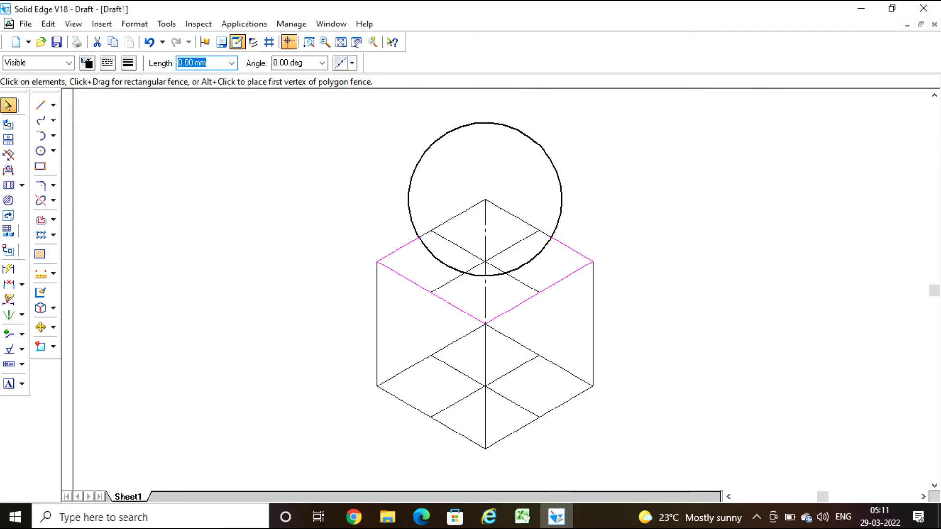
pyautogui.click(128, 63)
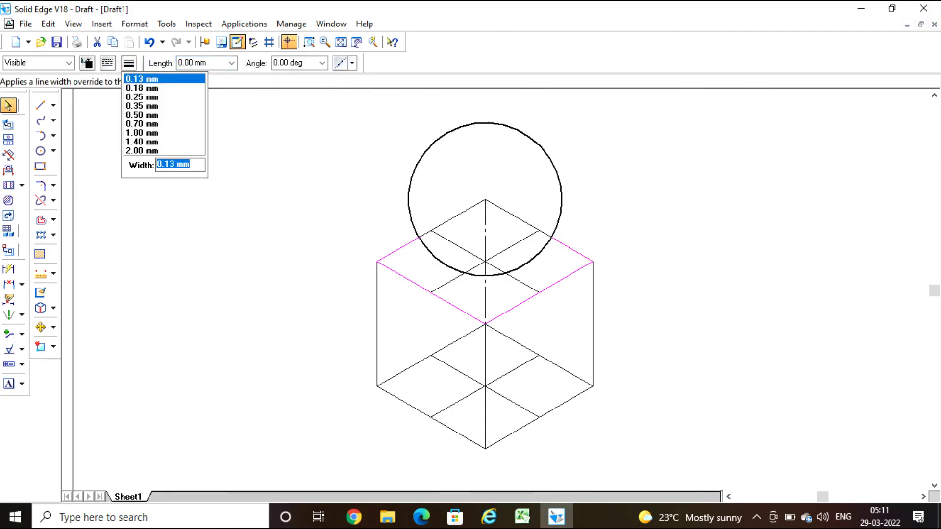
pyautogui.click(142, 115)
pyautogui.click(721, 225)
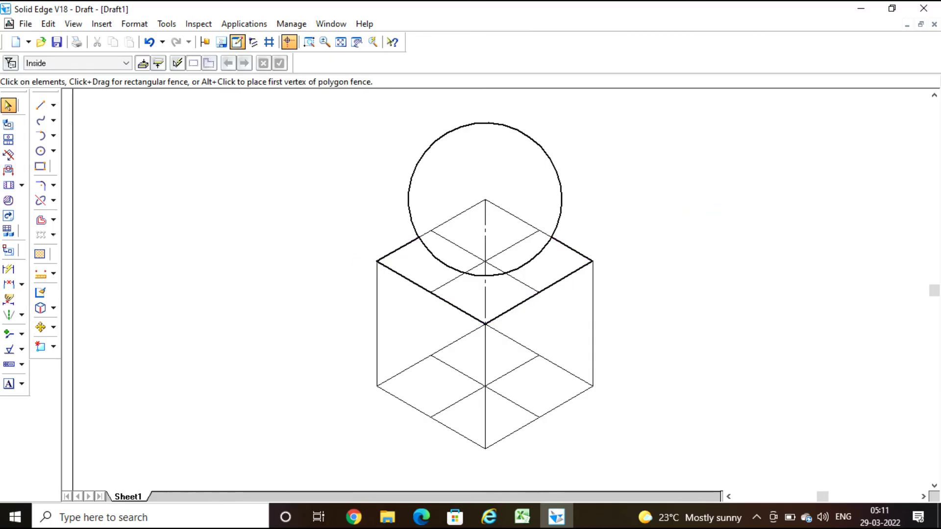
# Set the line width of the cube's three visible vertical edges to 0.50 mm.
pyautogui.click(380, 332)
pyautogui.keyDown('ctrl'); pyautogui.click(485, 375); pyautogui.keyUp('ctrl')
pyautogui.keyDown('ctrl'); pyautogui.click(593, 319); pyautogui.keyUp('ctrl')
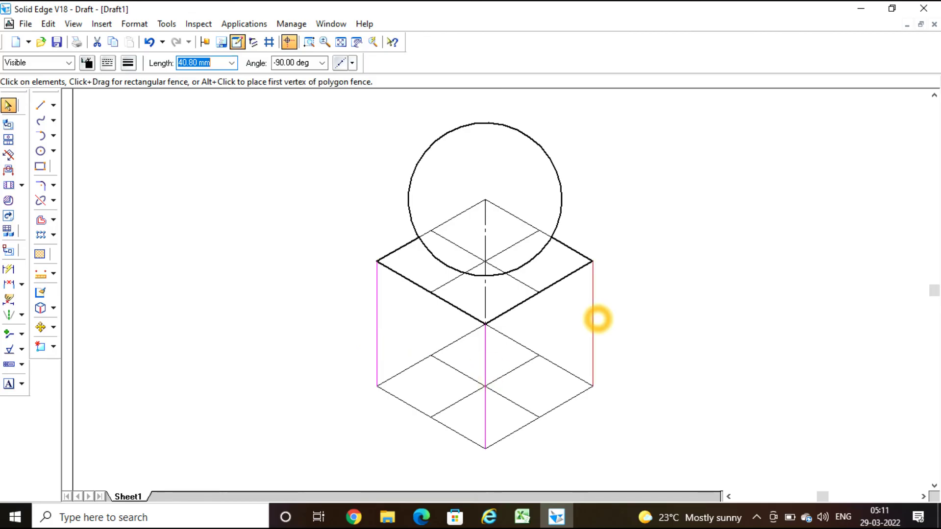
pyautogui.click(128, 63)
pyautogui.click(143, 114)
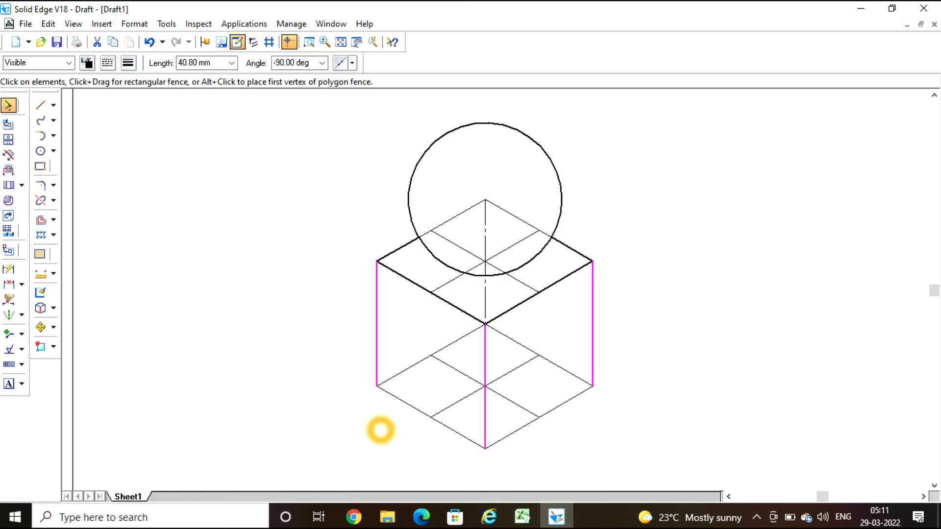
# Set the line width of the cube's two front bottom edges to 0.50 mm.
pyautogui.click(403, 404)
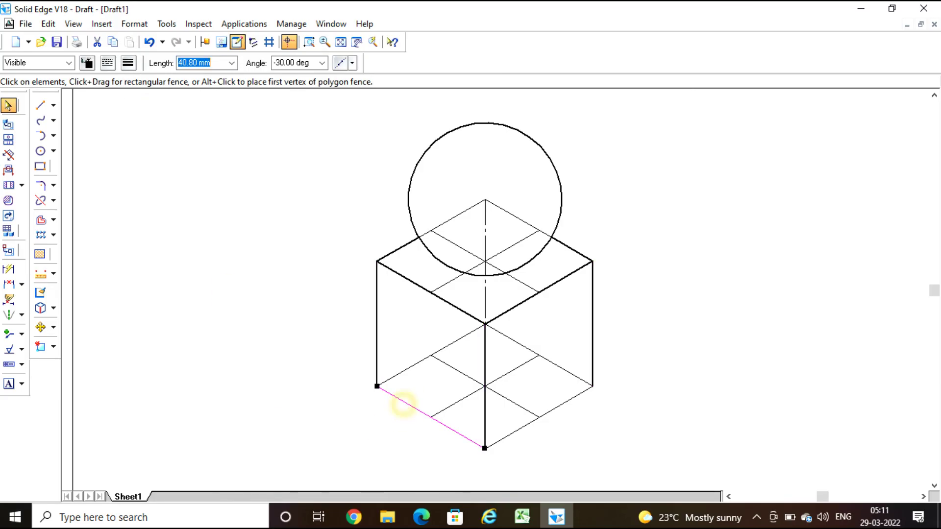
pyautogui.keyDown('ctrl'); pyautogui.click(544, 415); pyautogui.keyUp('ctrl')
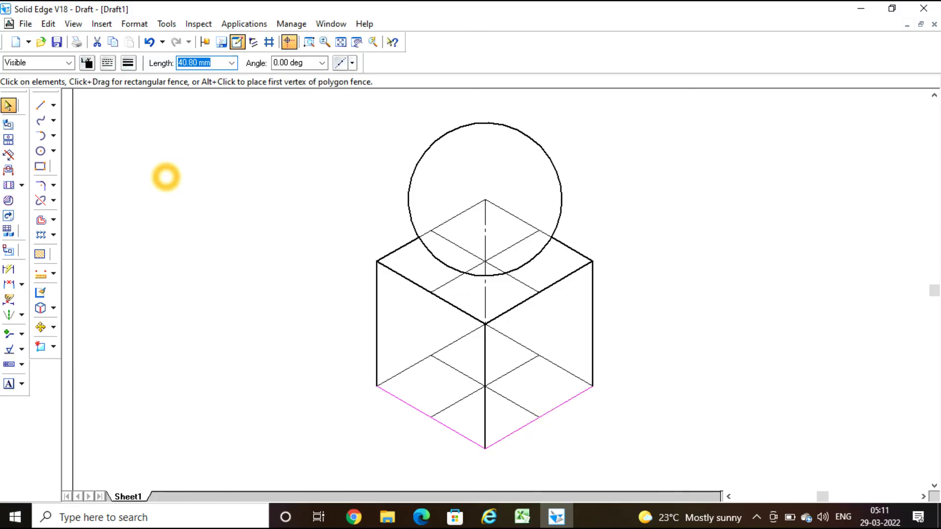
pyautogui.click(127, 63)
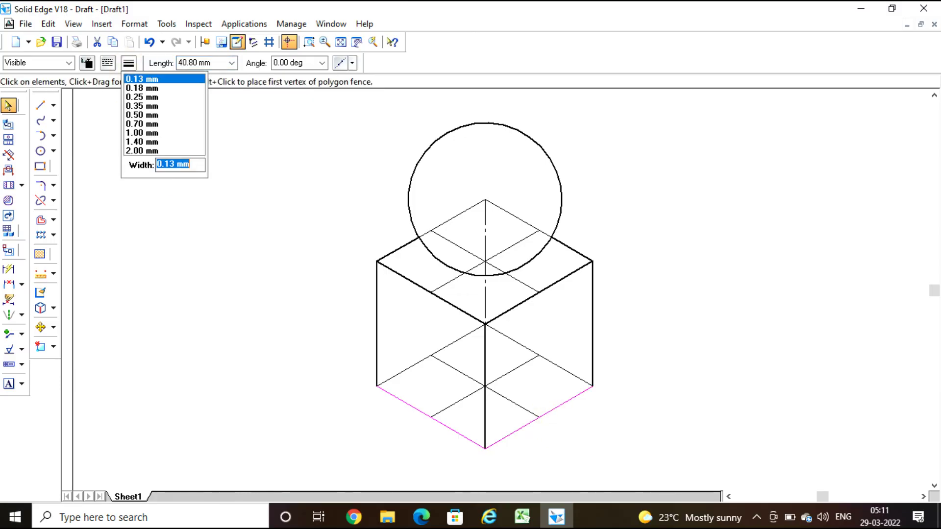
pyautogui.click(157, 114)
pyautogui.click(768, 263)
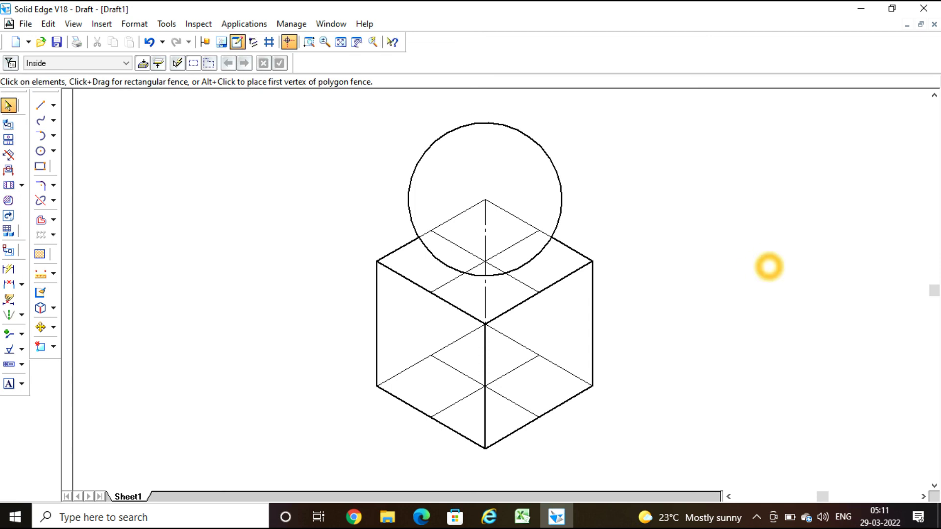